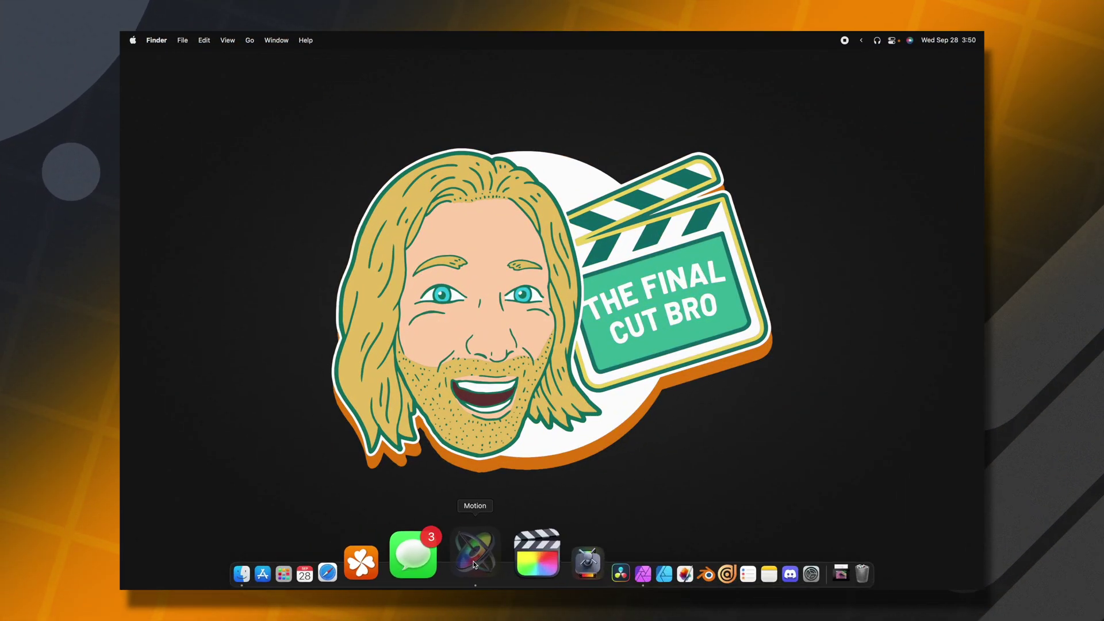
# - Launch Motion, start a new blank project, and import the unsplash phone-on-table photo
pyautogui.click(474, 565)
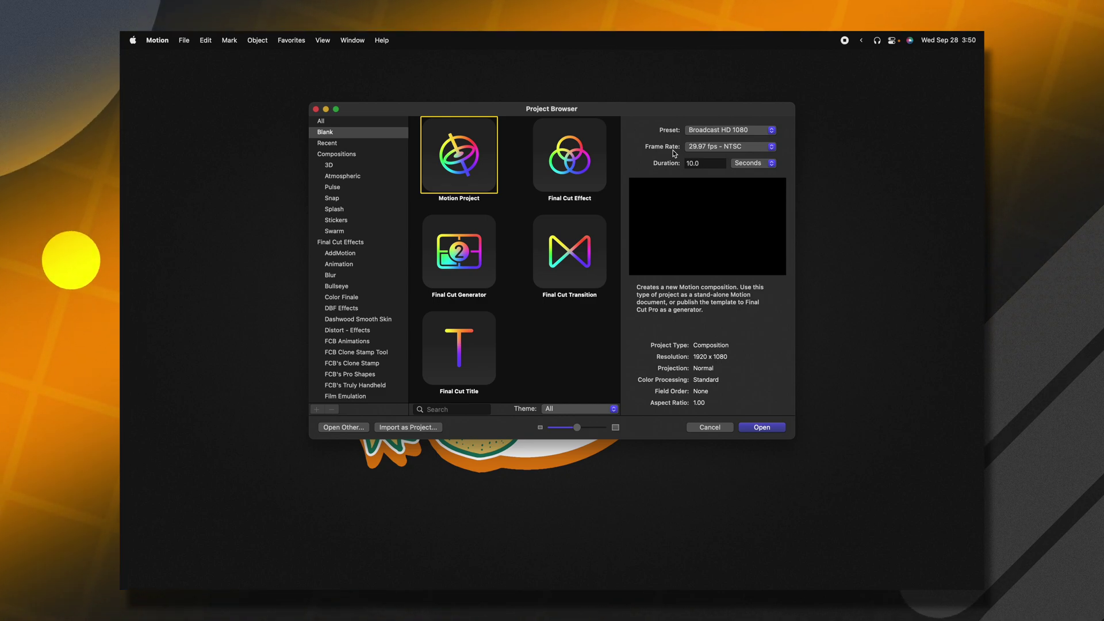
pyautogui.click(762, 427)
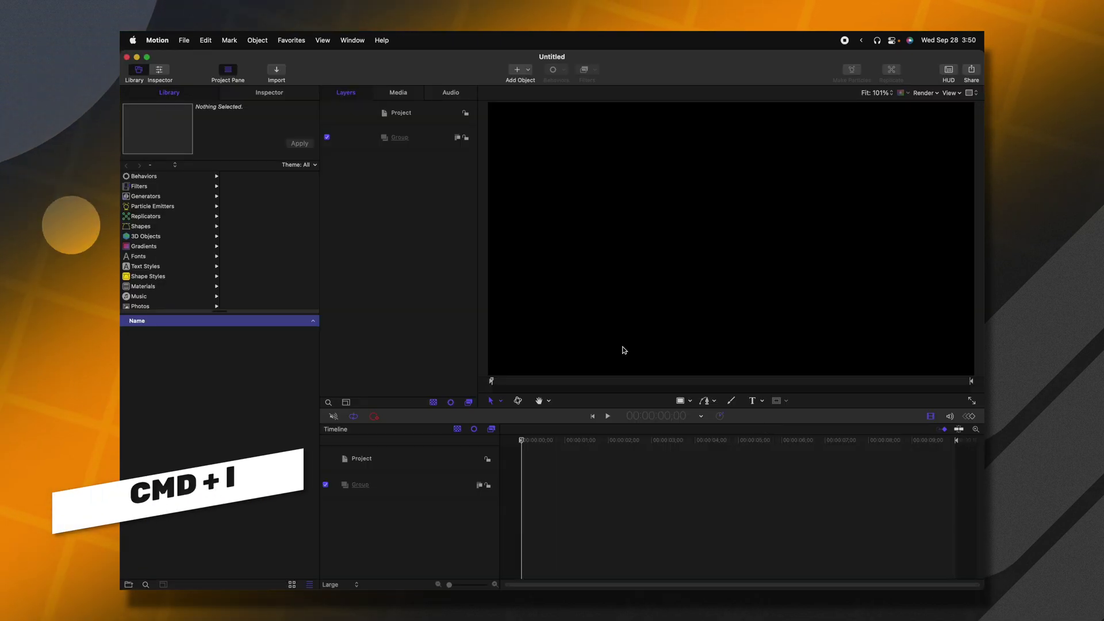
pyautogui.press('cmd+i')
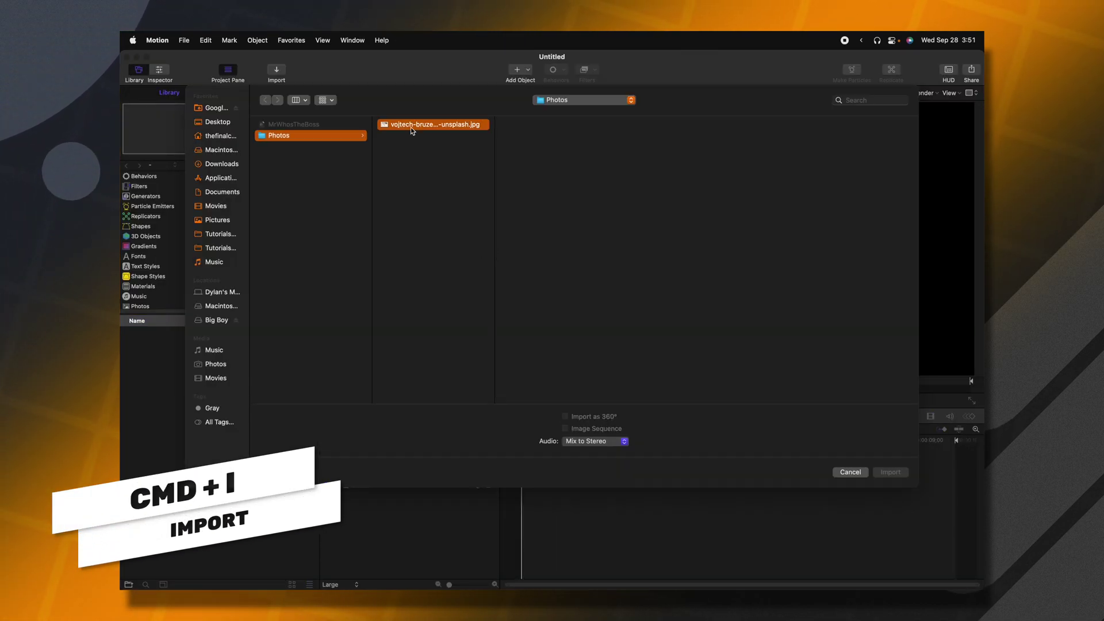
pyautogui.click(410, 126)
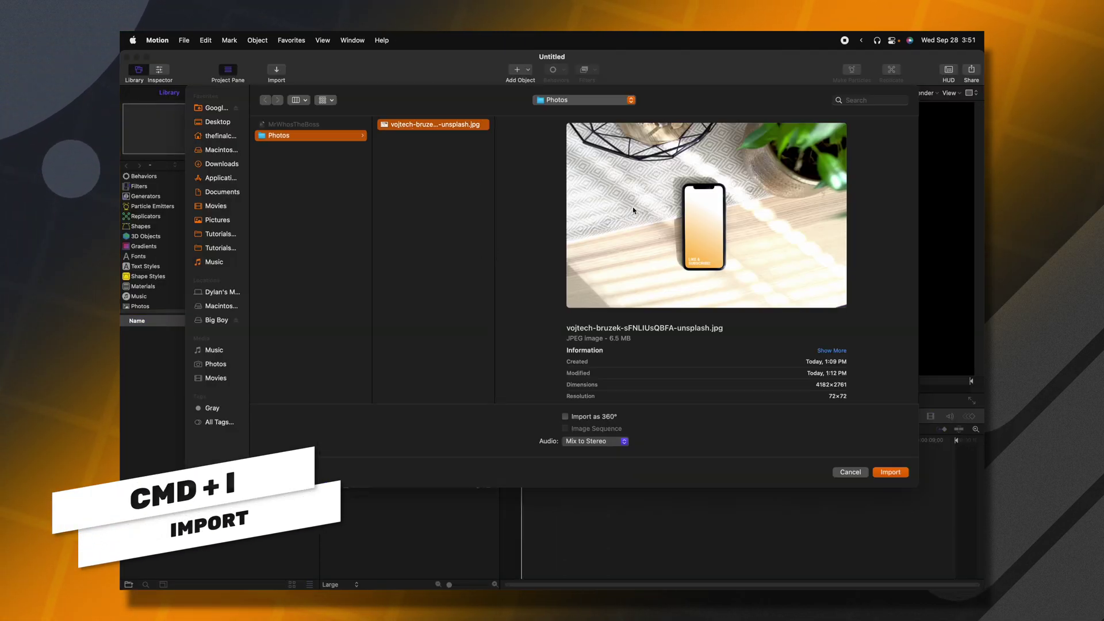
pyautogui.click(890, 472)
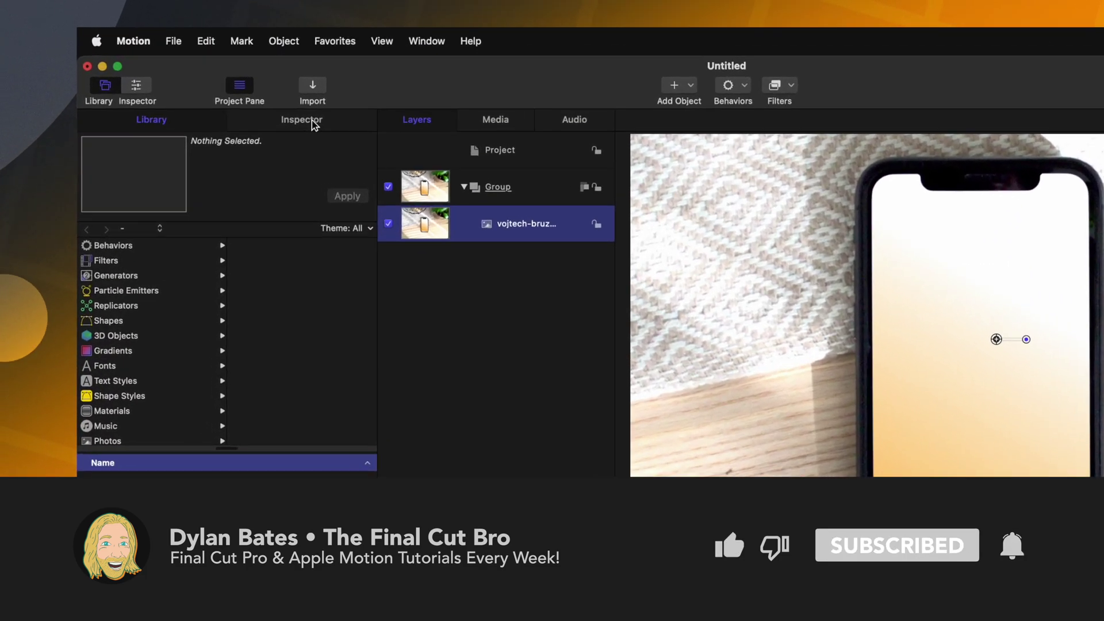
# - Scale the phone photo down to 47% in the Inspector's Properties
pyautogui.click(276, 101)
pyautogui.click(104, 295)
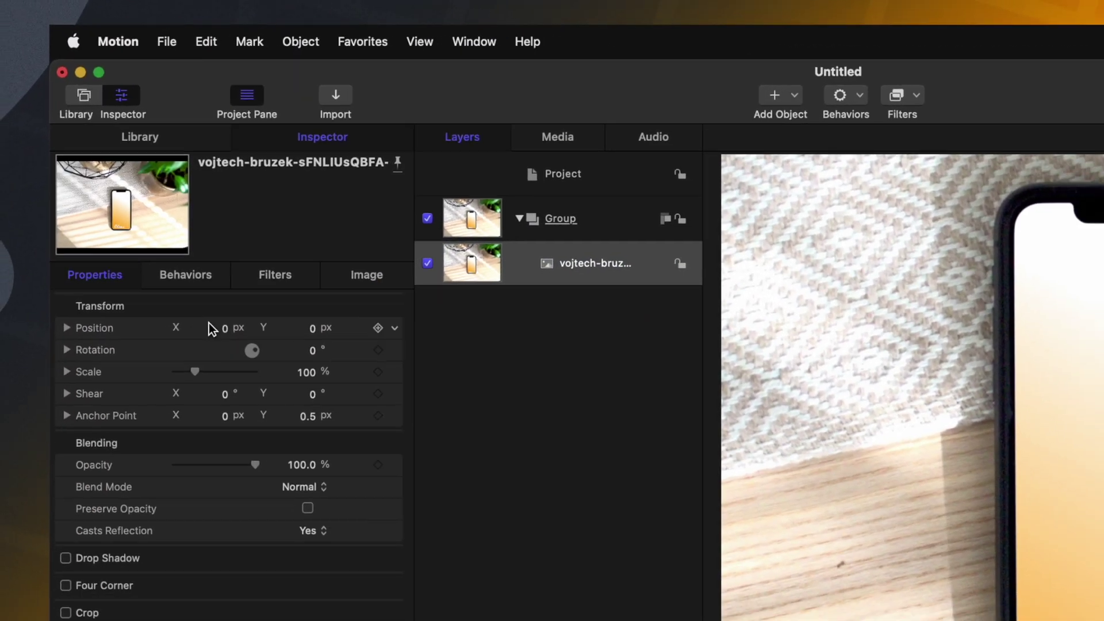
pyautogui.moveTo(318, 400); pyautogui.dragTo(316, 401)
pyautogui.moveTo(277, 273); pyautogui.dragTo(265, 273)
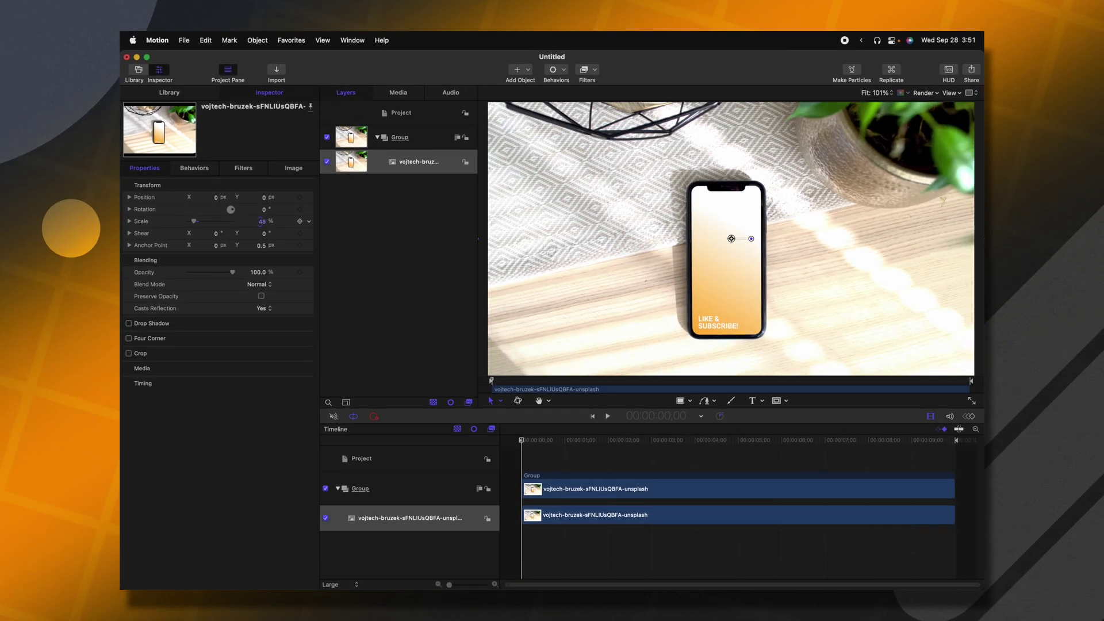
pyautogui.moveTo(262, 221); pyautogui.dragTo(260, 221)
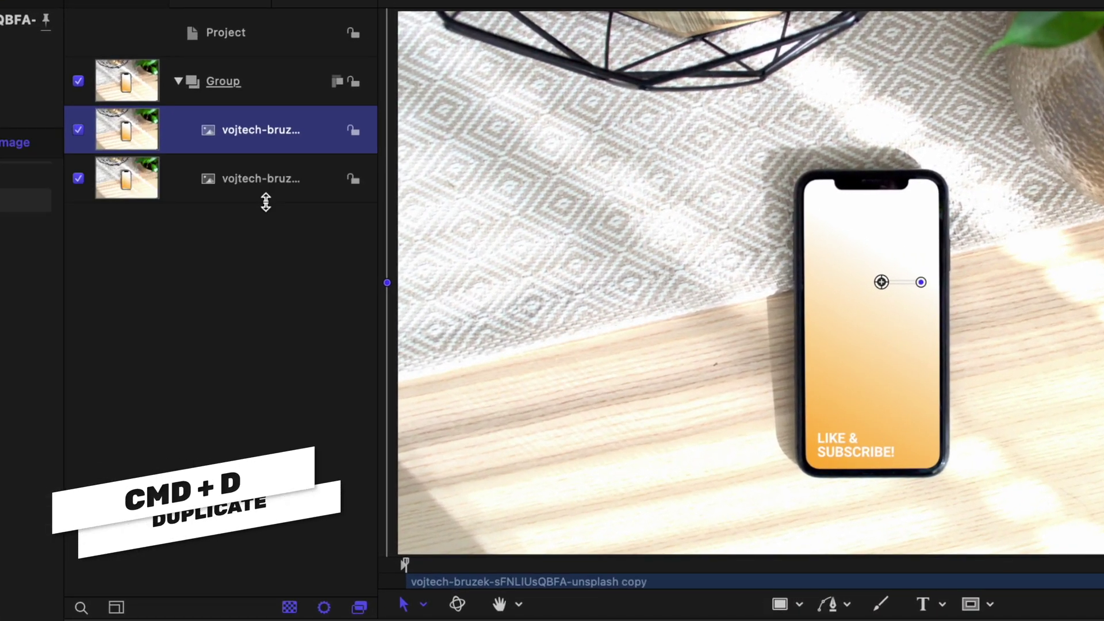
# - Collapse the photo's group and rename it Phone
pyautogui.click(178, 81)
pyautogui.doubleClick(212, 81)
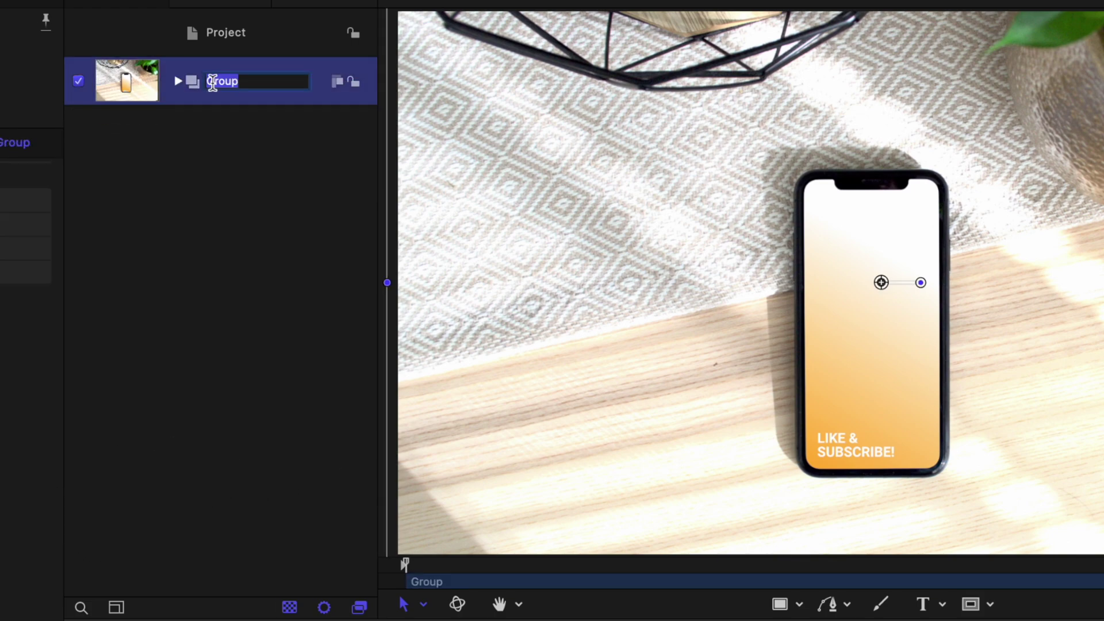
pyautogui.write('Phone')
# - Add a new empty group named Lightning Group
pyautogui.rightClick(148, 247)
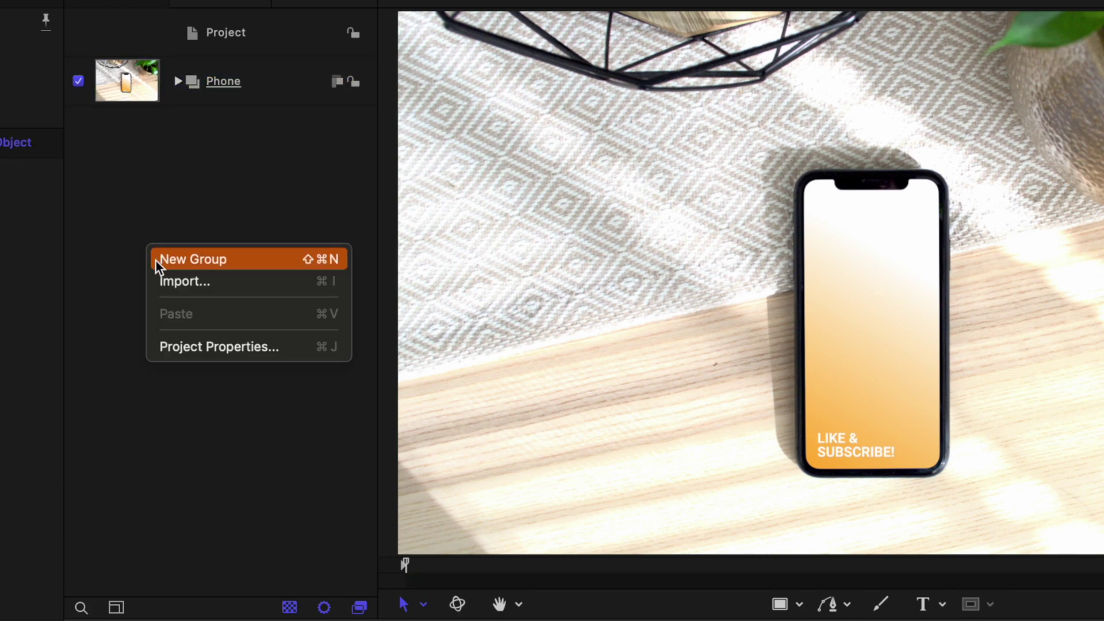
pyautogui.click(157, 260)
pyautogui.doubleClick(216, 80)
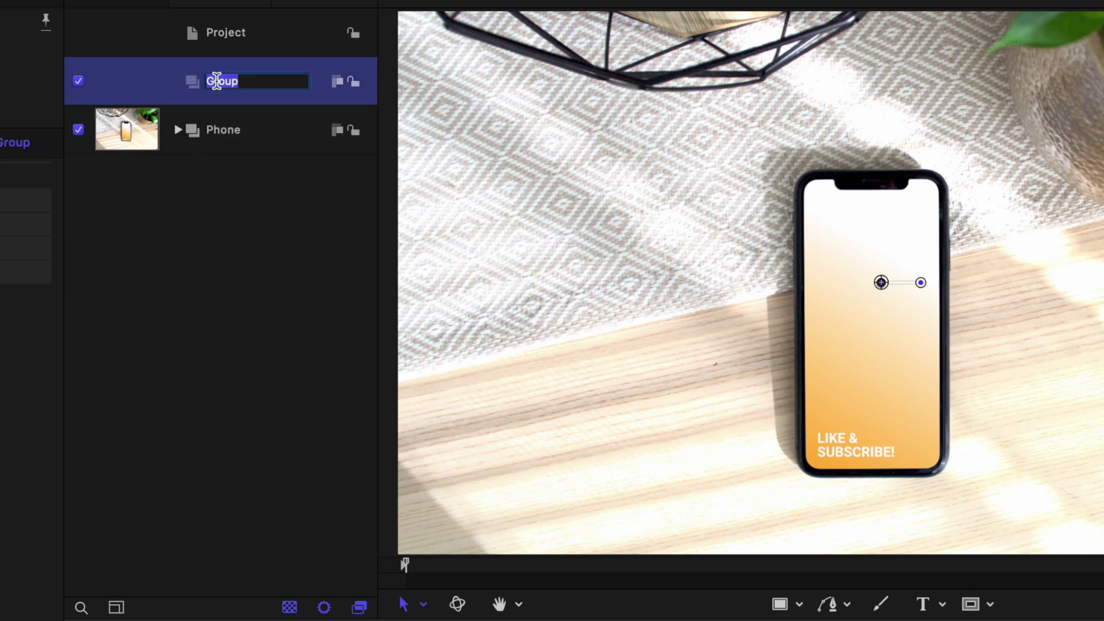
pyautogui.write('Lightning Group')
pyautogui.press('Return')
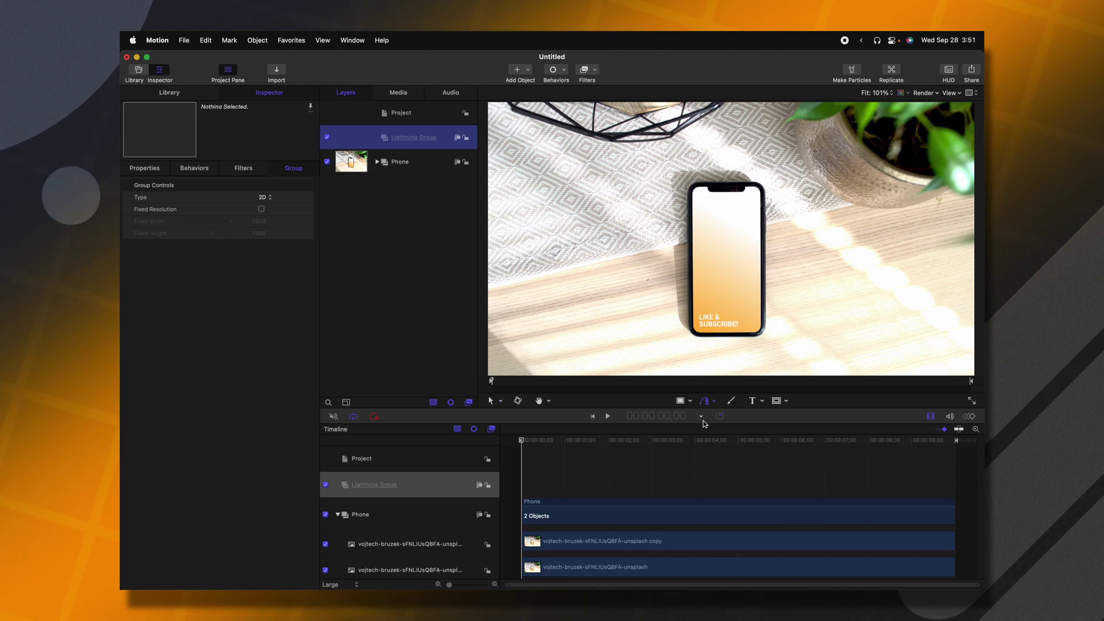
pyautogui.click(705, 400)
# - Zoom to 300% and trace a closed Bezier around the phone's edge, panning along it
pyautogui.press('super+equal')
pyautogui.press('super+equal')
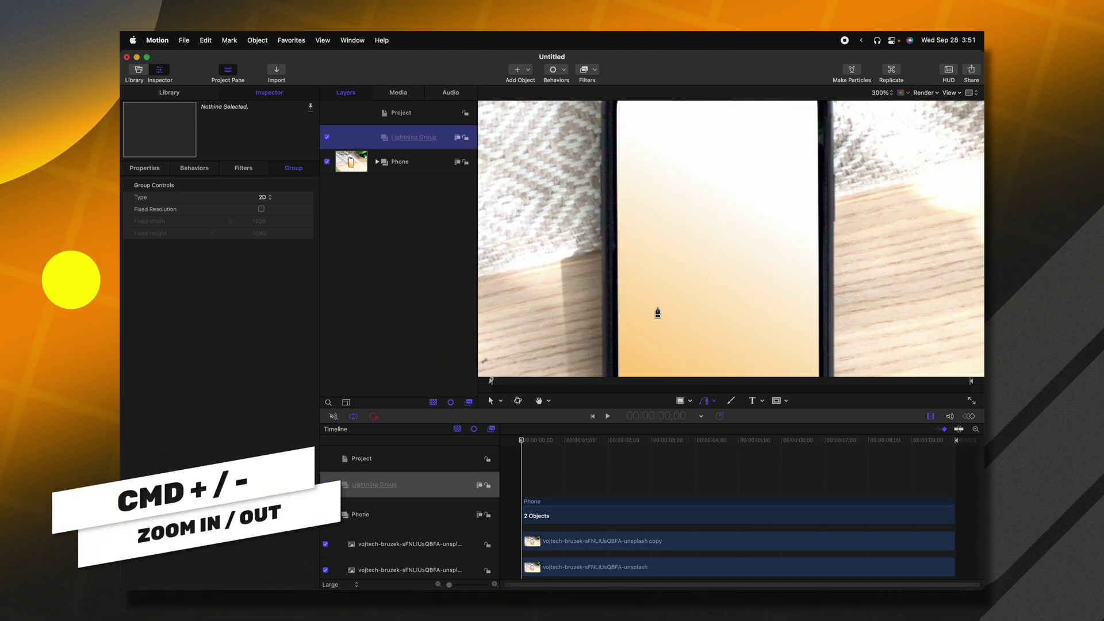
pyautogui.press('h')
pyautogui.moveTo(656, 312); pyautogui.dragTo(692, 215)
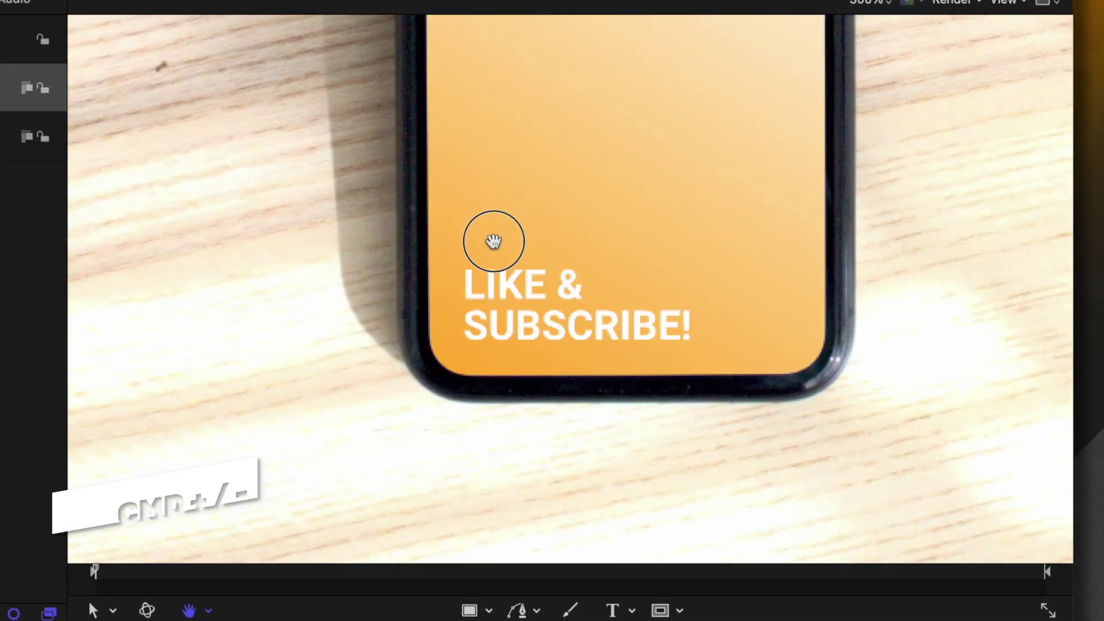
pyautogui.moveTo(493, 242); pyautogui.dragTo(473, 310)
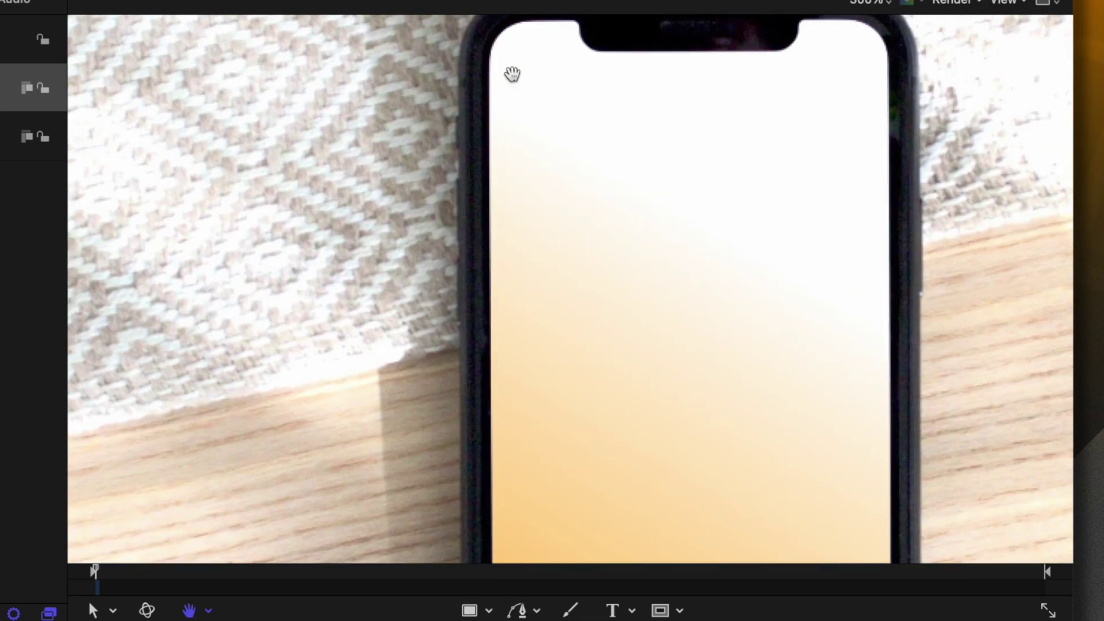
pyautogui.moveTo(475, 87); pyautogui.dragTo(461, 200)
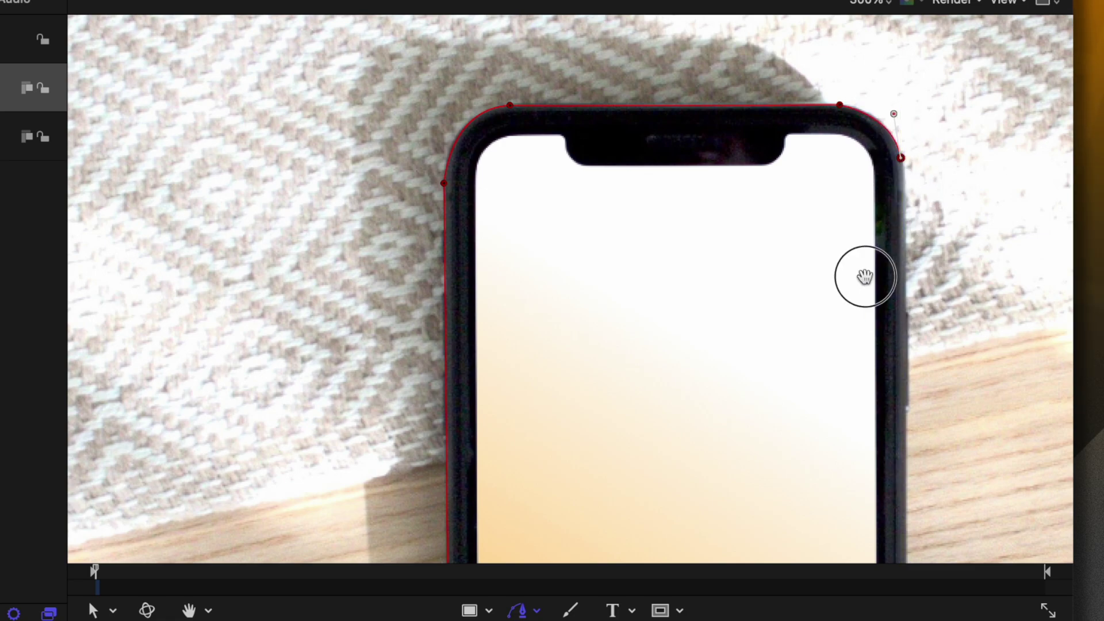
pyautogui.scroll(-15, 865, 277)
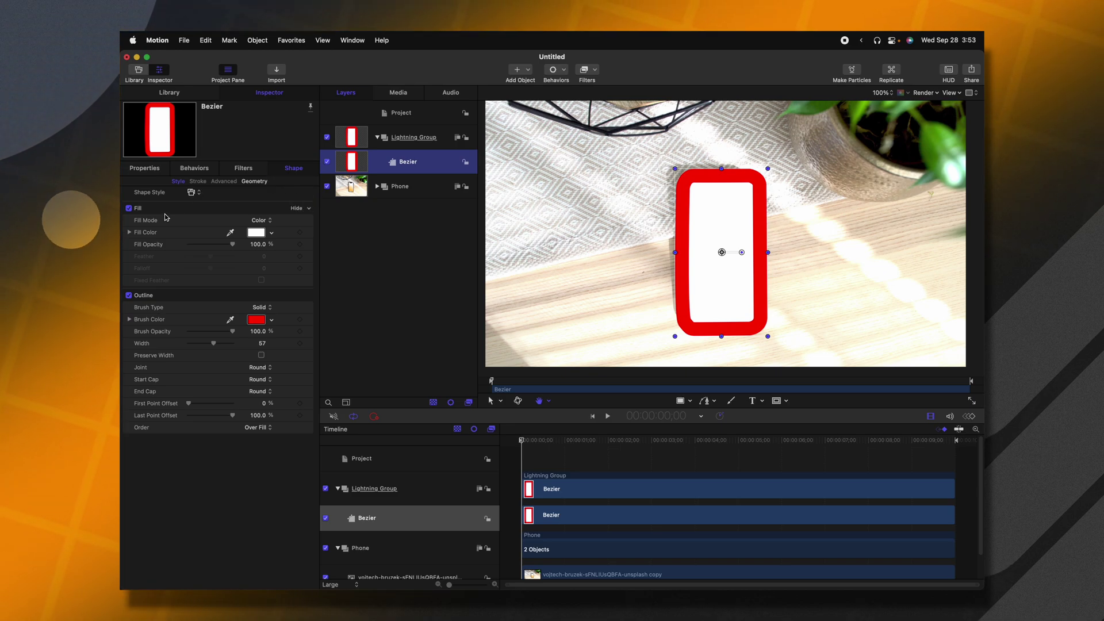
# - Remove the shape's fill and give it a white outline of width 5
pyautogui.click(129, 208)
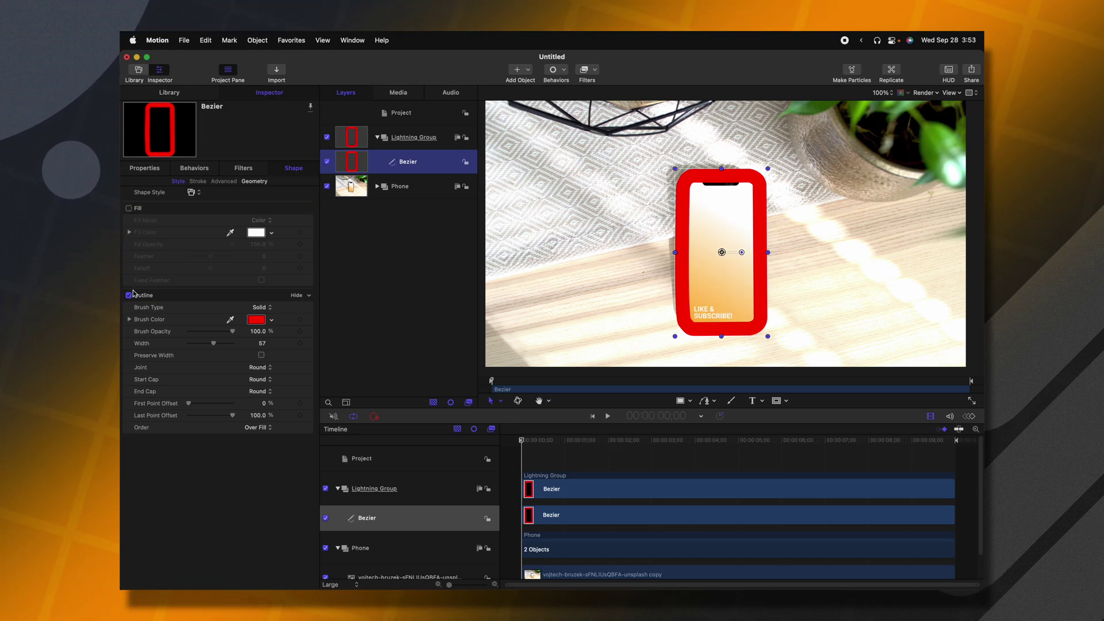
pyautogui.click(257, 323)
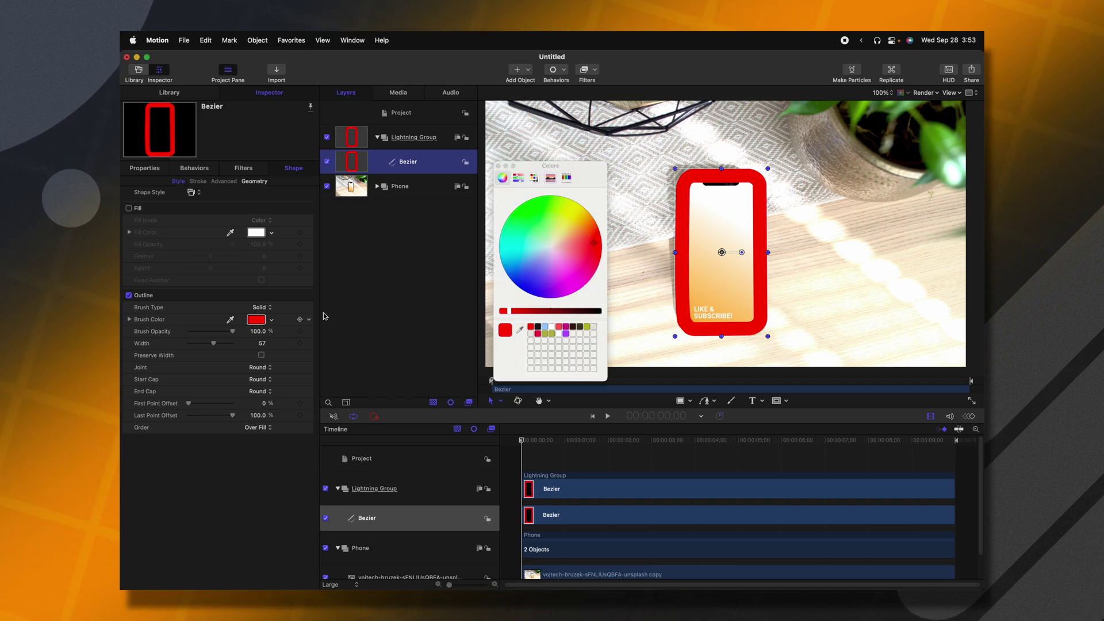
pyautogui.click(551, 247)
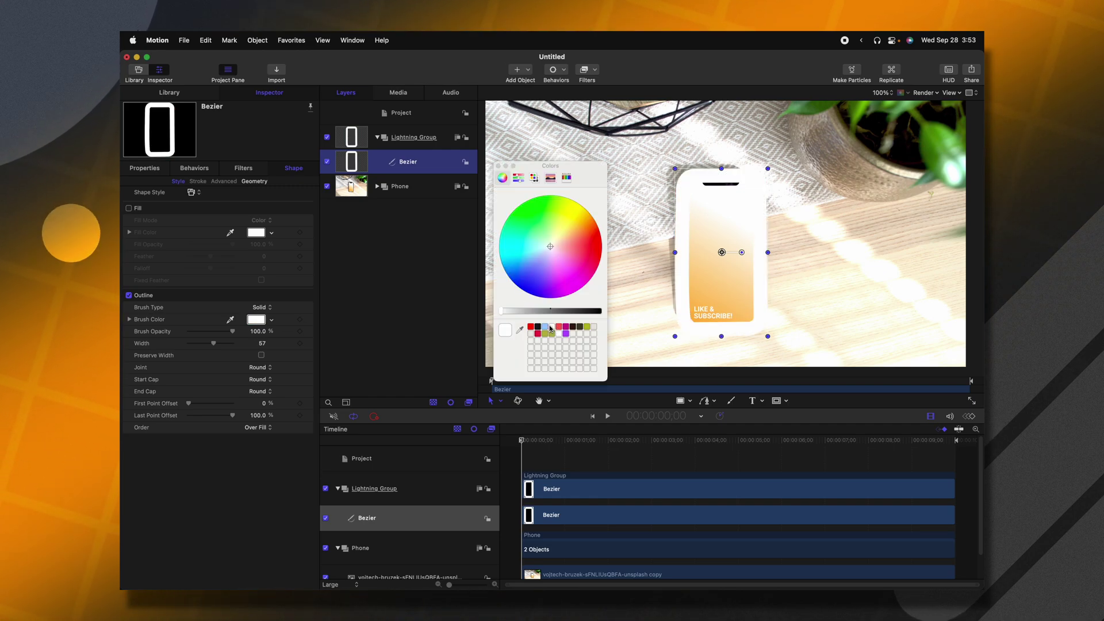
pyautogui.click(498, 165)
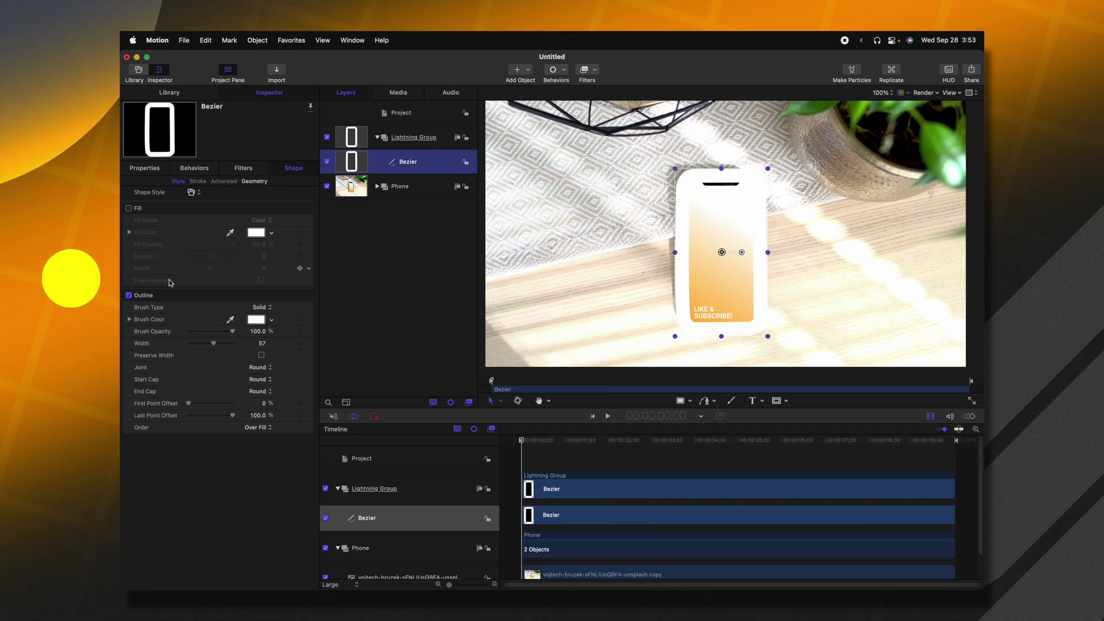
pyautogui.write('5')
pyautogui.press('Return')
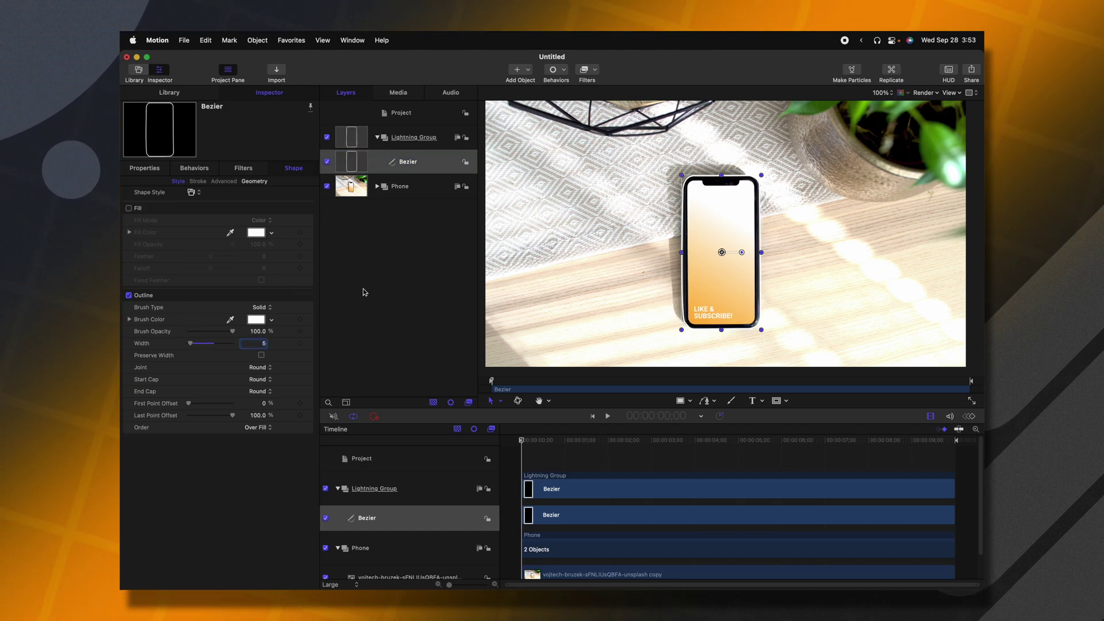
# - Set the shape's roundness to 9 and hide the Phone group
pyautogui.click(255, 181)
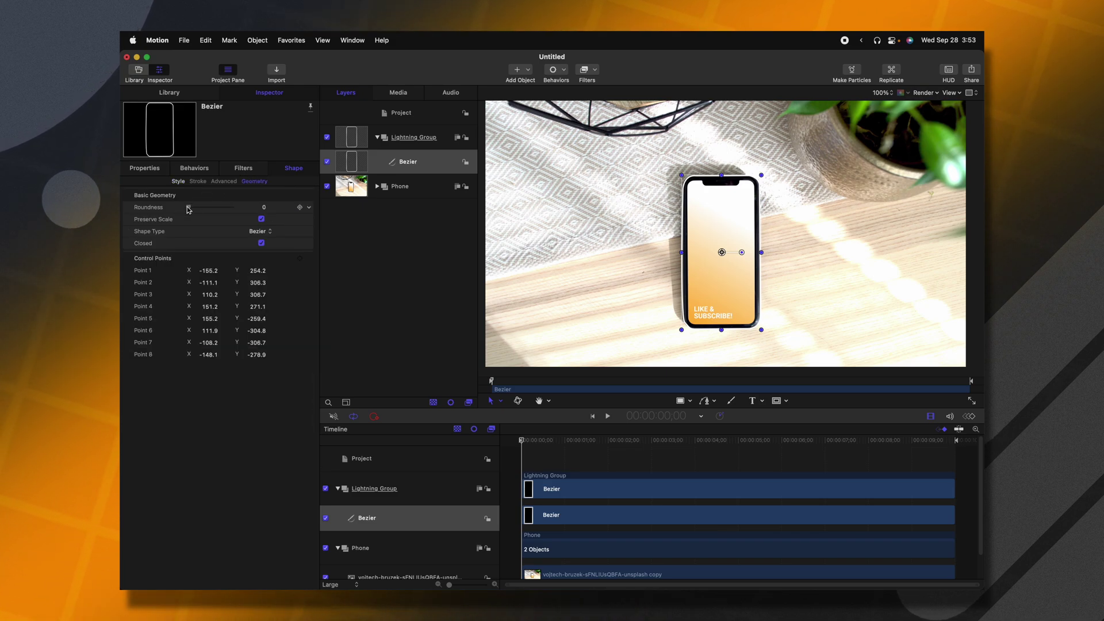
pyautogui.moveTo(189, 209); pyautogui.dragTo(195, 207)
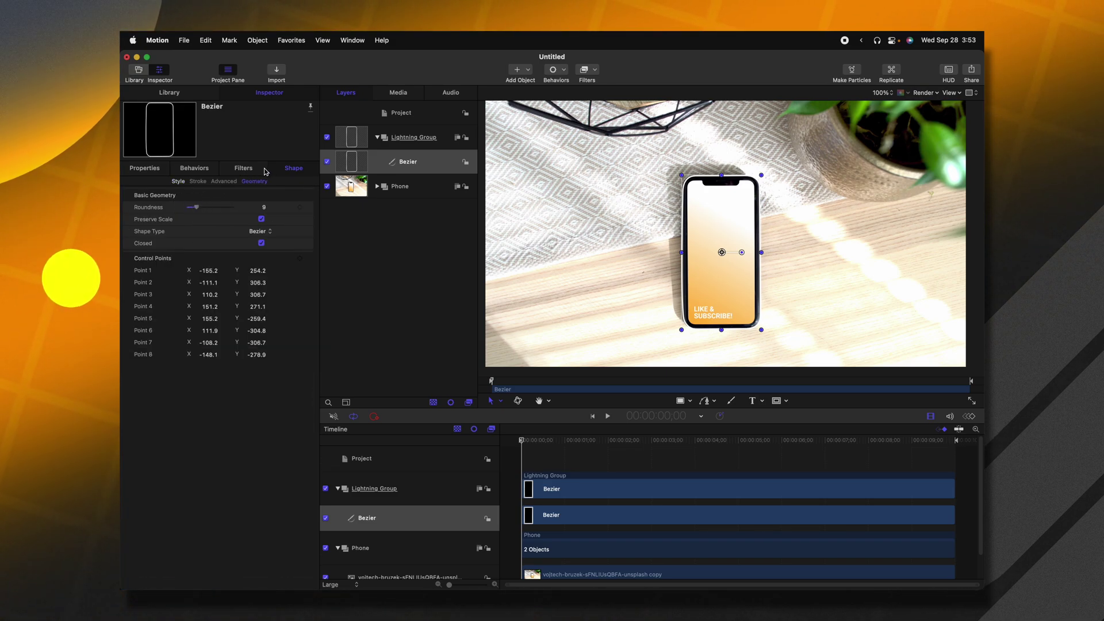
pyautogui.click(327, 187)
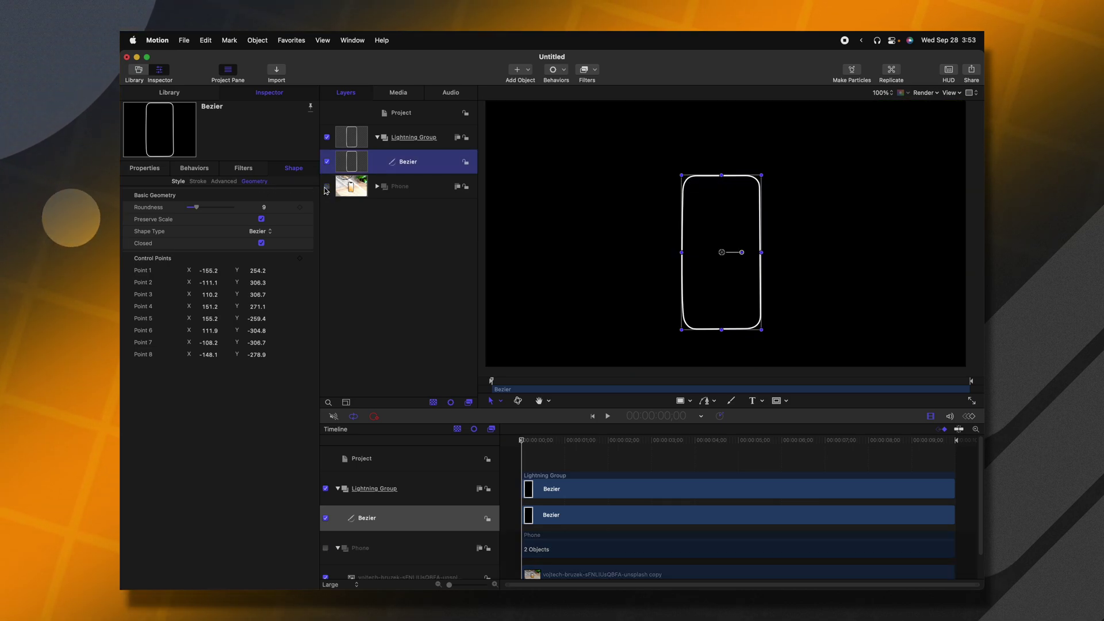
pyautogui.click(648, 322)
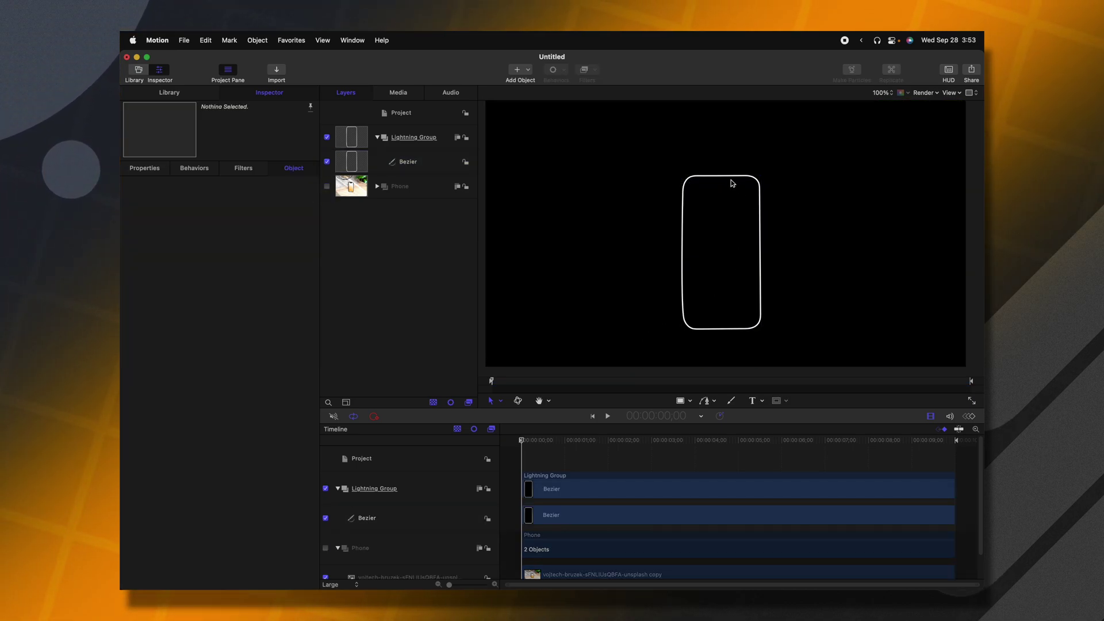
pyautogui.click(408, 162)
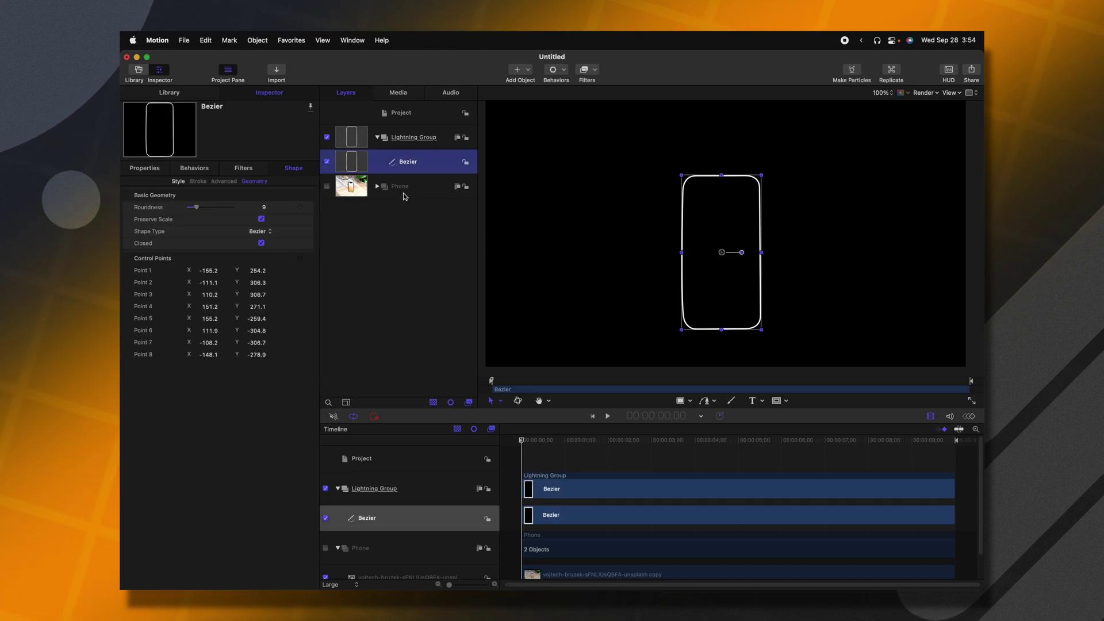
pyautogui.rightClick(407, 162)
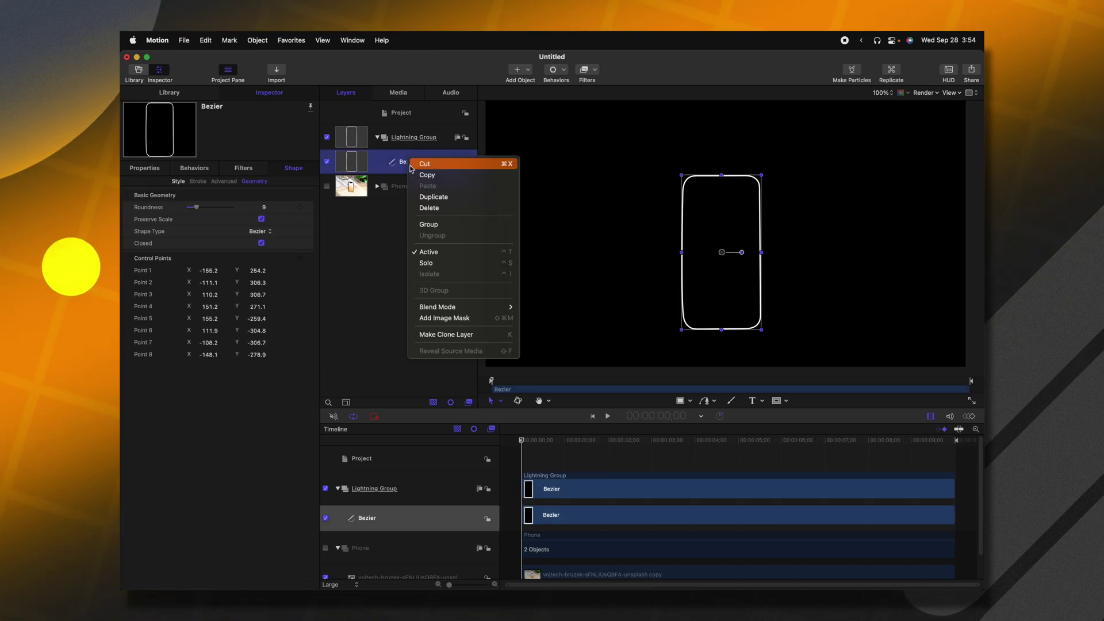
# - Wrap the Bezier in its own group with fixed resolution on and a taller height
pyautogui.click(431, 224)
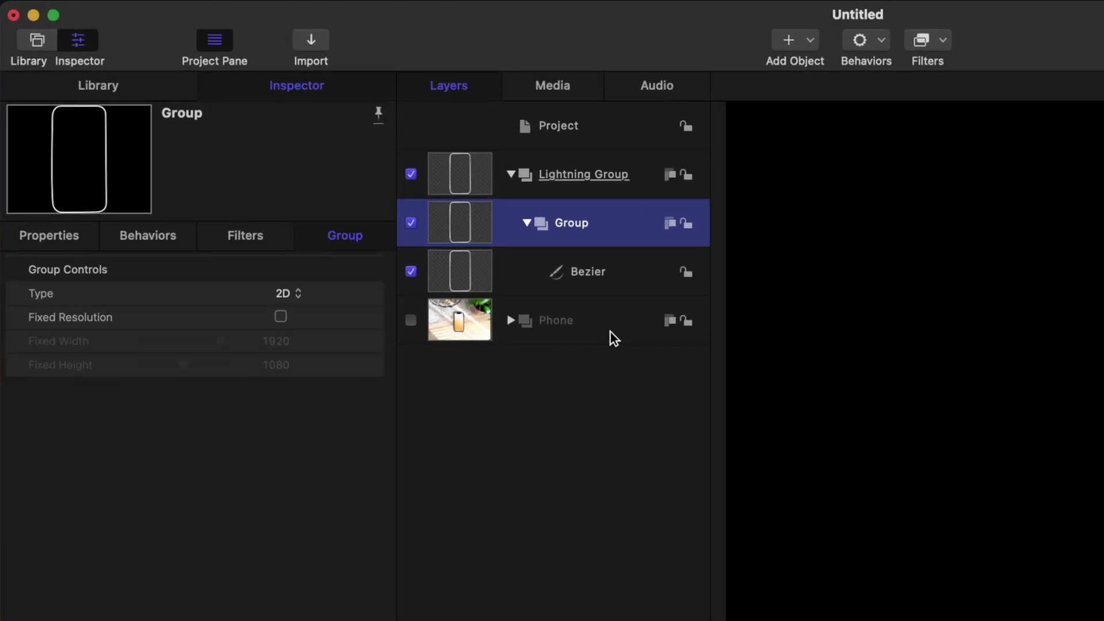
pyautogui.click(282, 317)
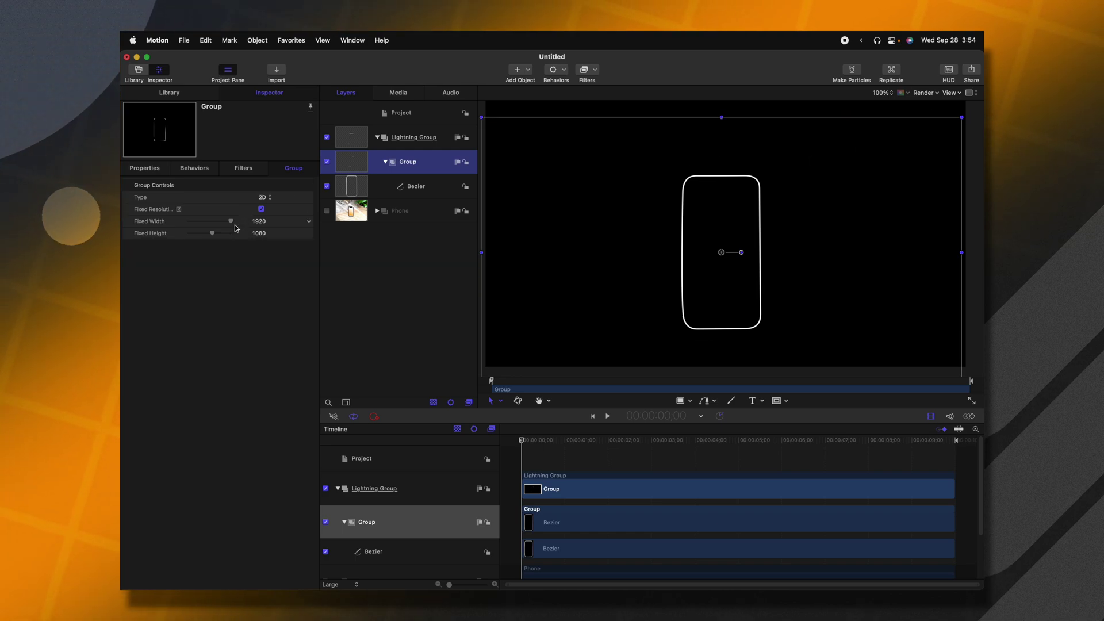
pyautogui.moveTo(212, 233); pyautogui.dragTo(219, 234)
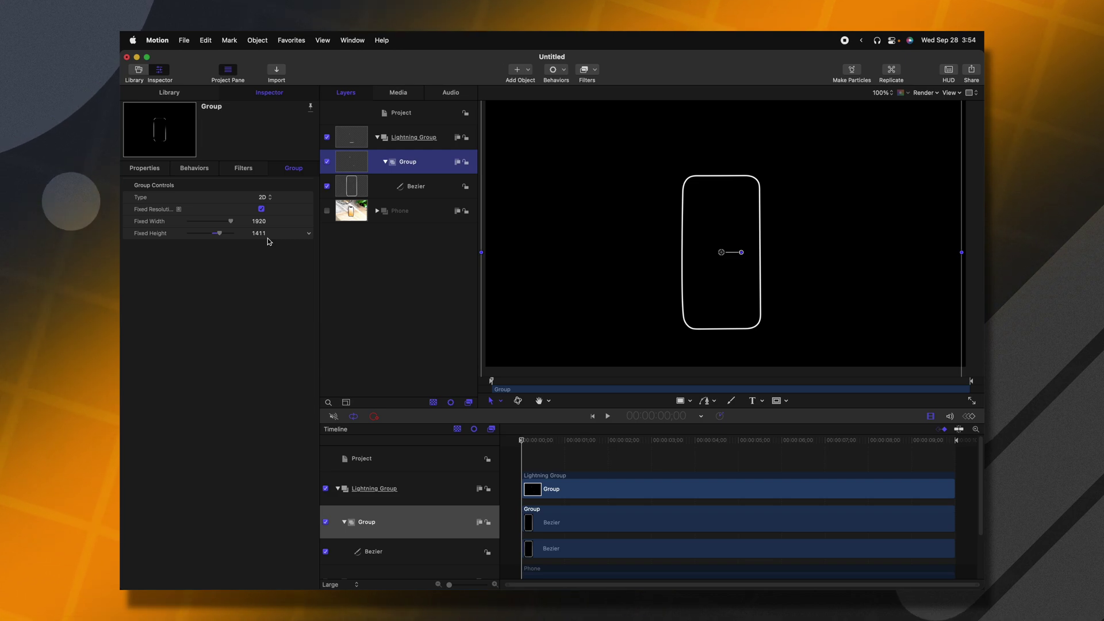
# - Rename the group holding the Bezier to 'Bezier Group'
pyautogui.click(413, 185)
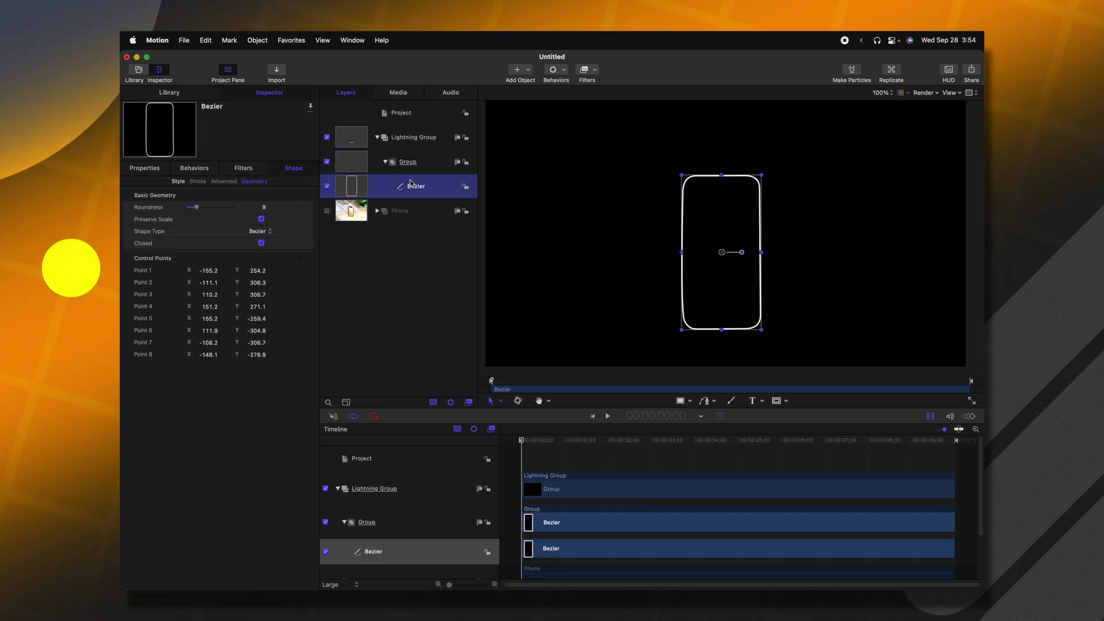
pyautogui.click(412, 164)
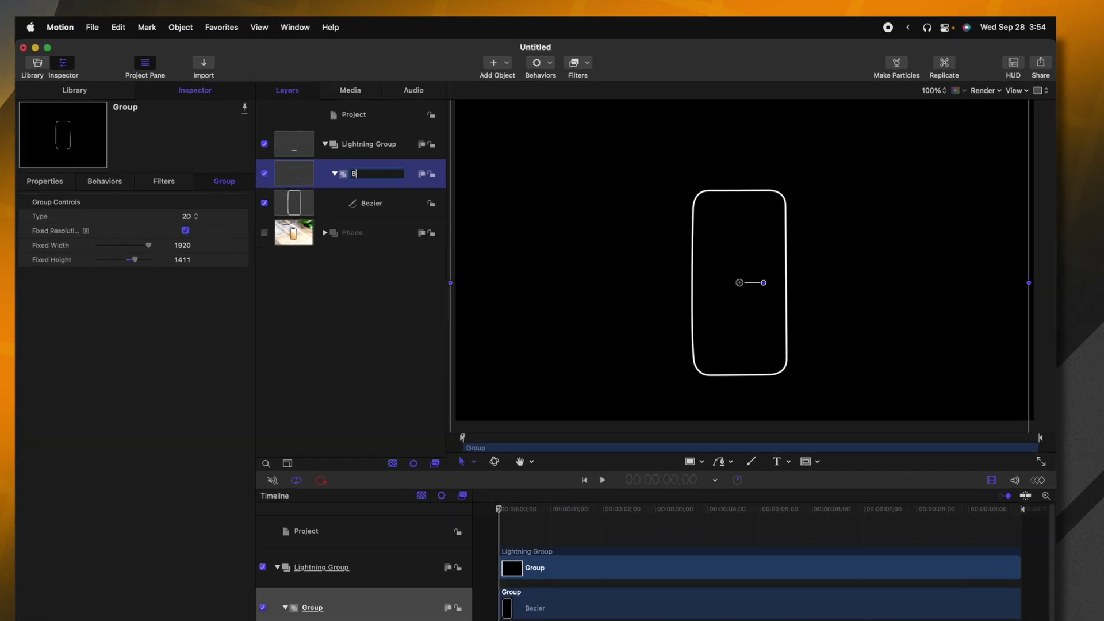
pyautogui.write('Bezier Gr')
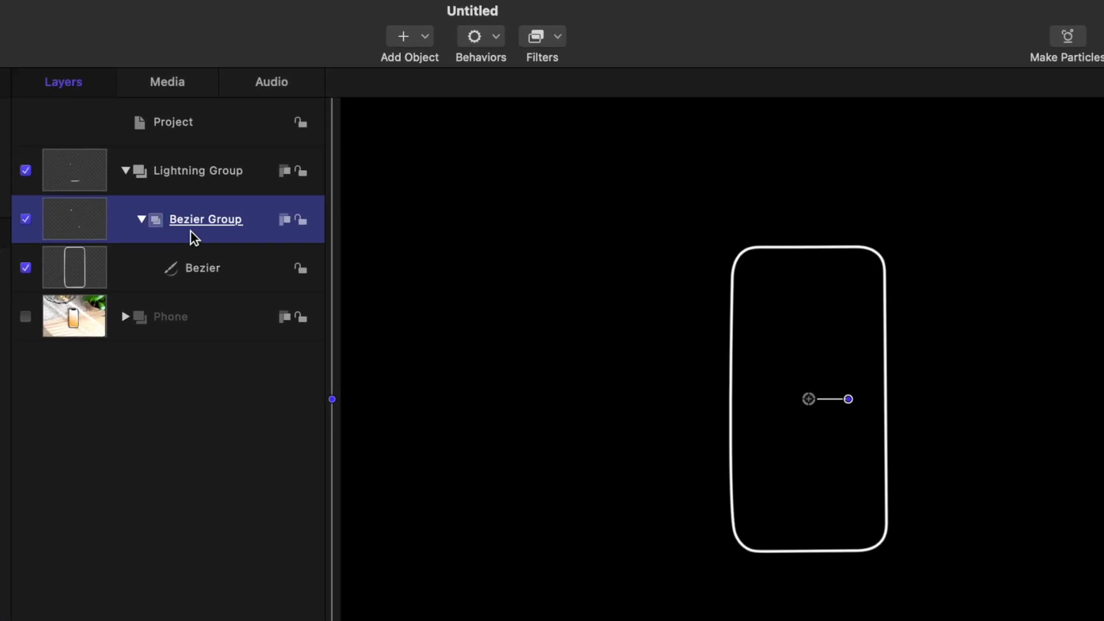
# - Apply a Distortion > Bump Map filter to Bezier Group
pyautogui.click(557, 37)
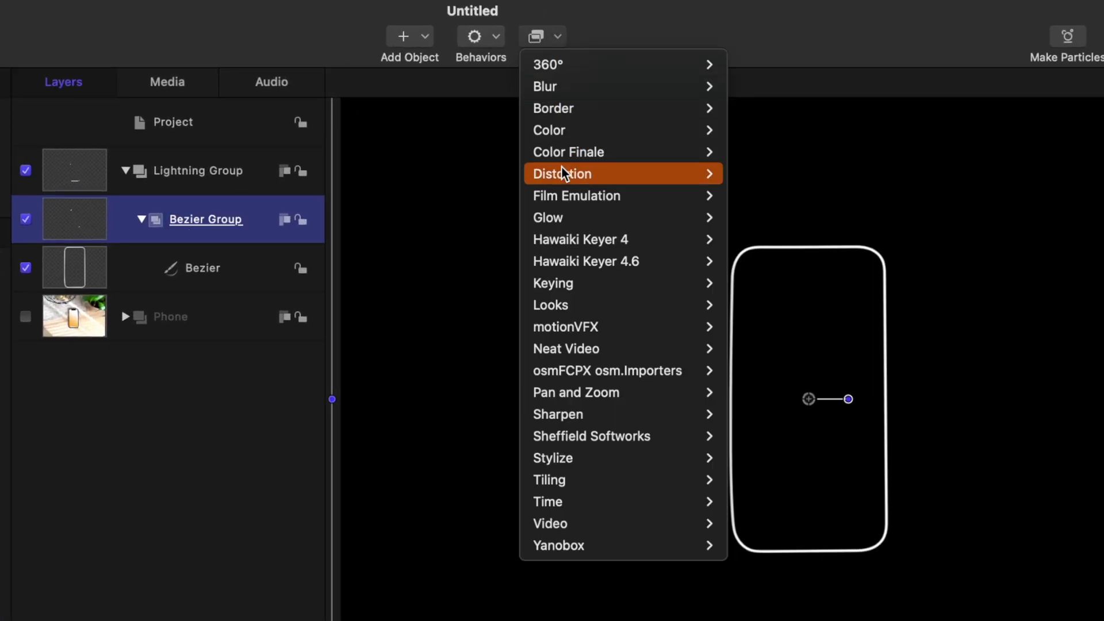
pyautogui.moveTo(648, 170)
pyautogui.click(791, 217)
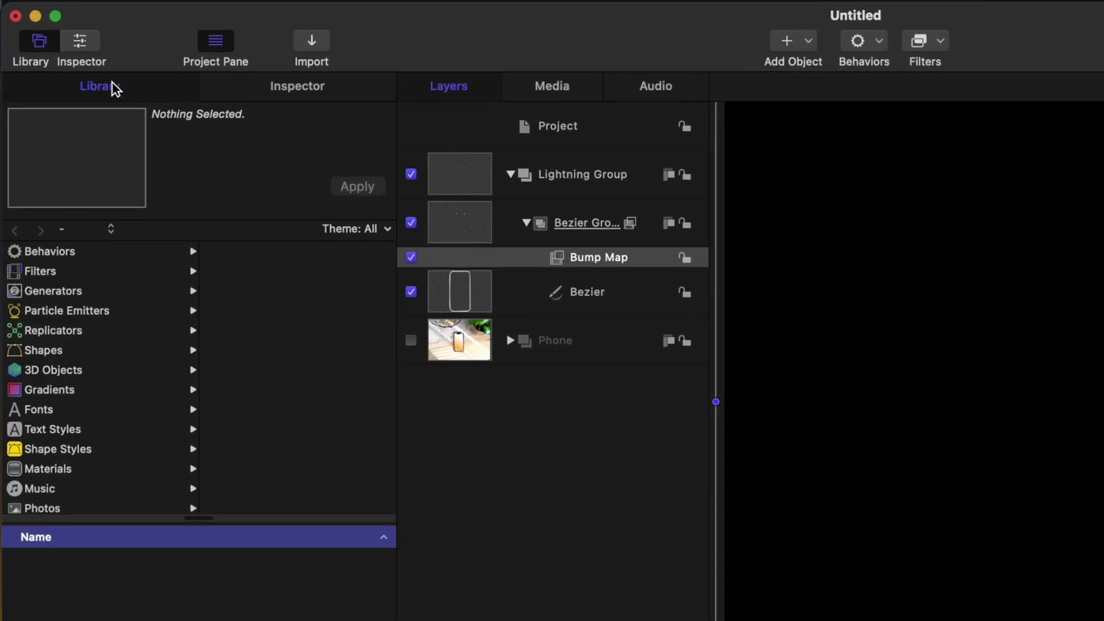
# - Browse the Library's Generators, selecting Cellular and then Clouds
pyautogui.click(56, 295)
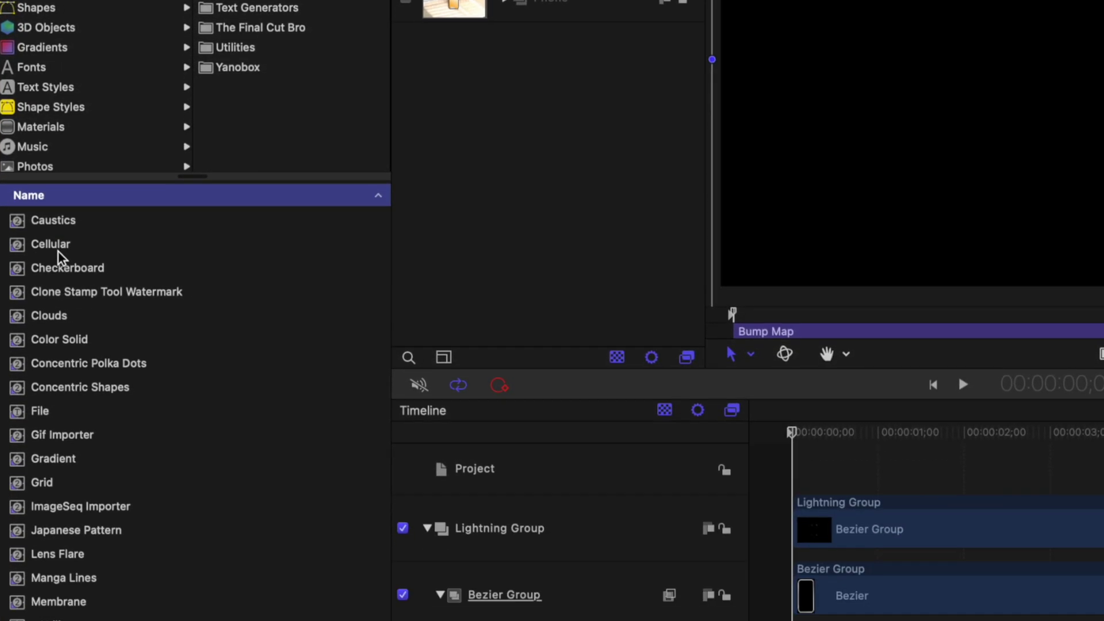
pyautogui.click(57, 251)
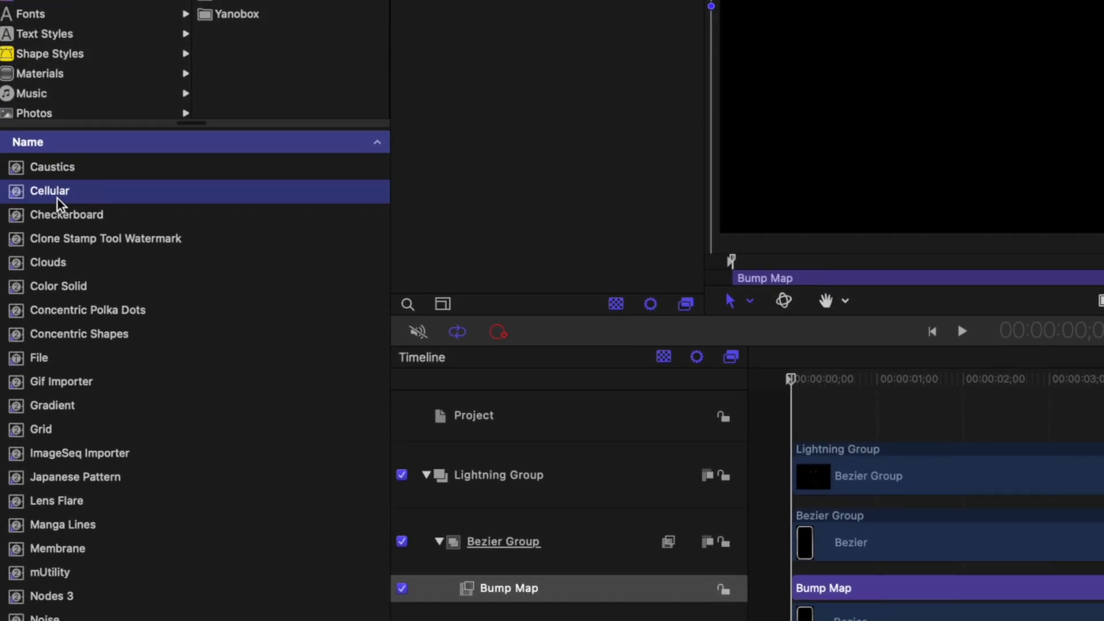
pyautogui.click(40, 262)
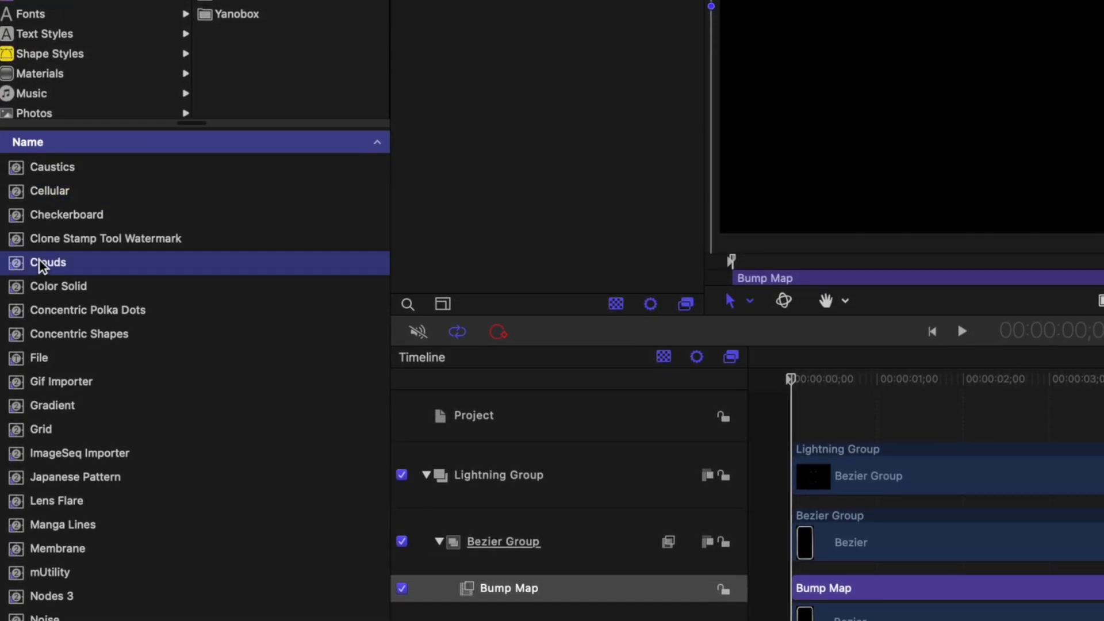
# - Add a new empty group at the top of the layers
pyautogui.rightClick(533, 104)
pyautogui.click(481, 227)
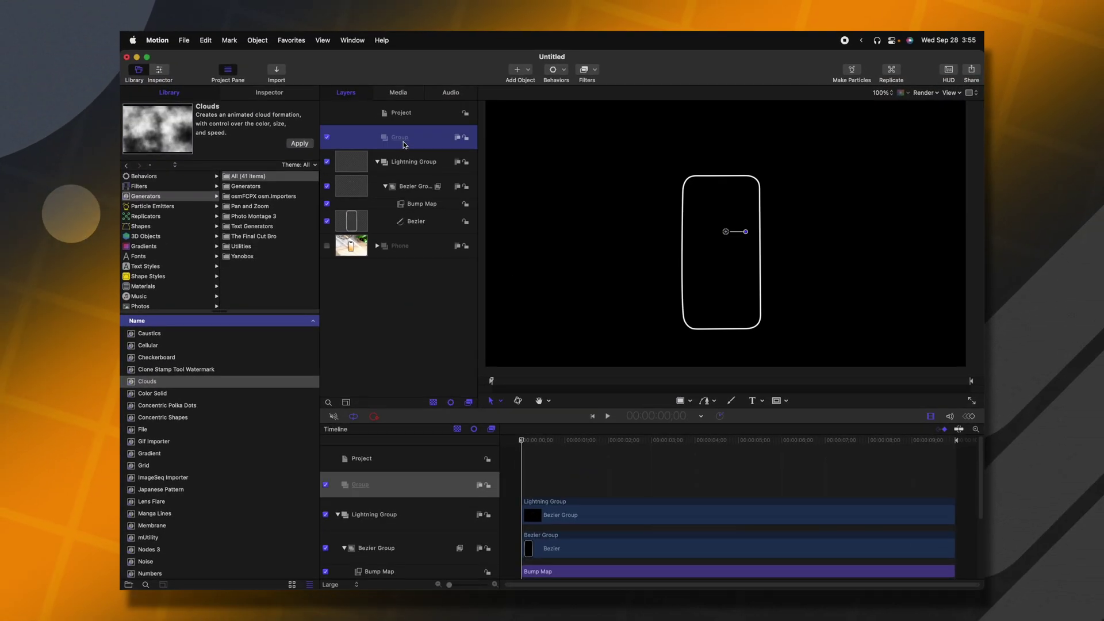
pyautogui.doubleClick(403, 137)
# - Name the group Distortion and place the Cellular and Clouds generators inside it
pyautogui.write('Distortion')
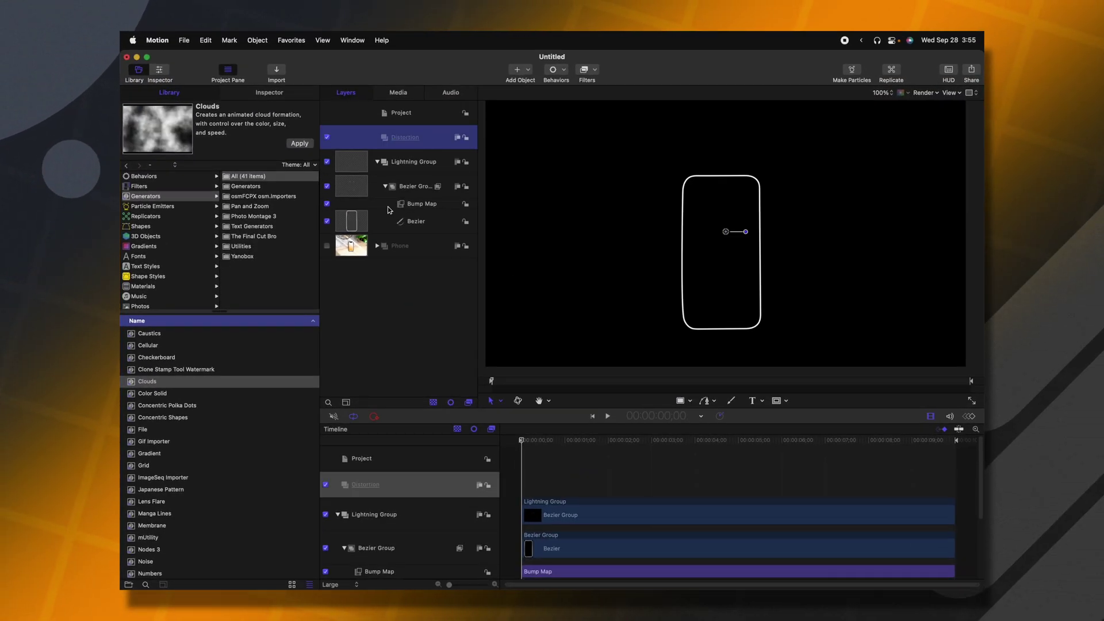
pyautogui.doubleClick(132, 381)
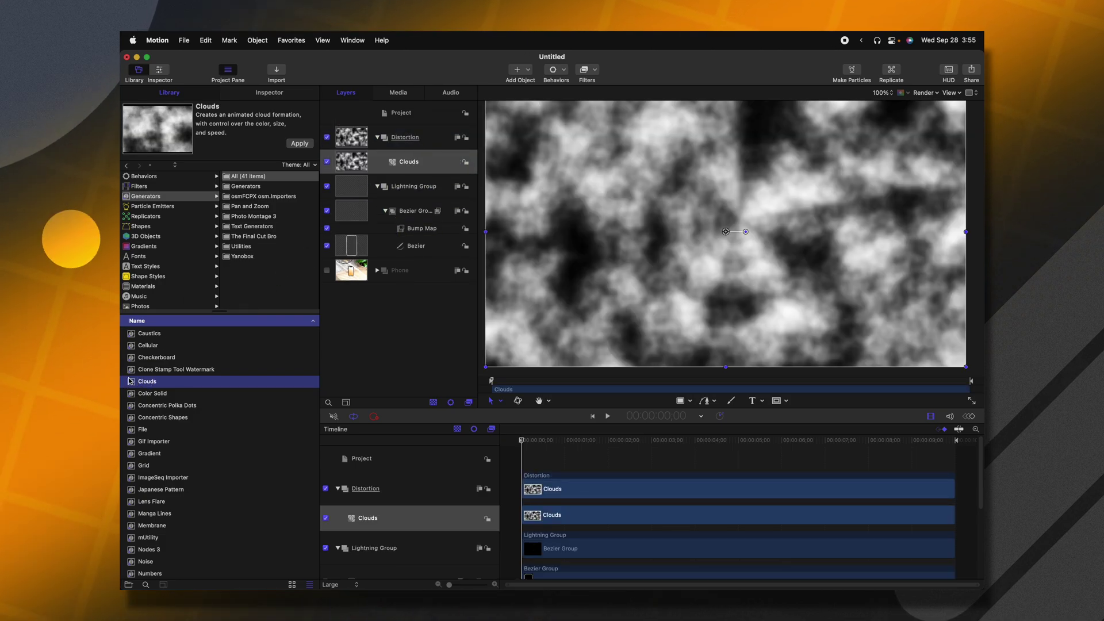
pyautogui.moveTo(132, 381); pyautogui.dragTo(415, 137)
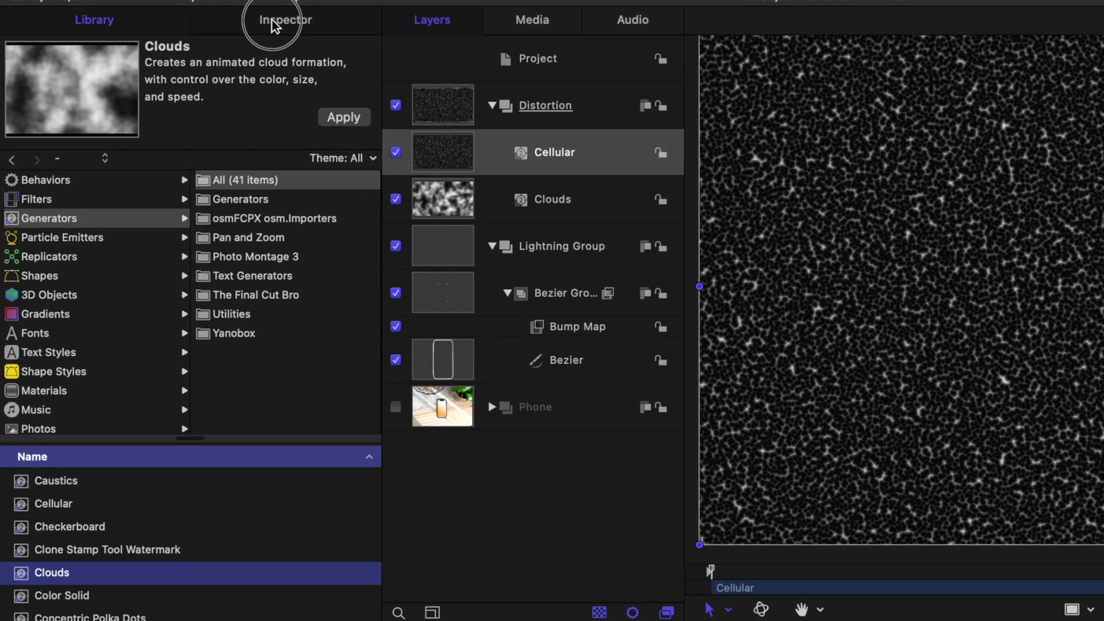
# - Set the Clouds scales to 8 and speed to 2, then hide Cellular
pyautogui.click(271, 20)
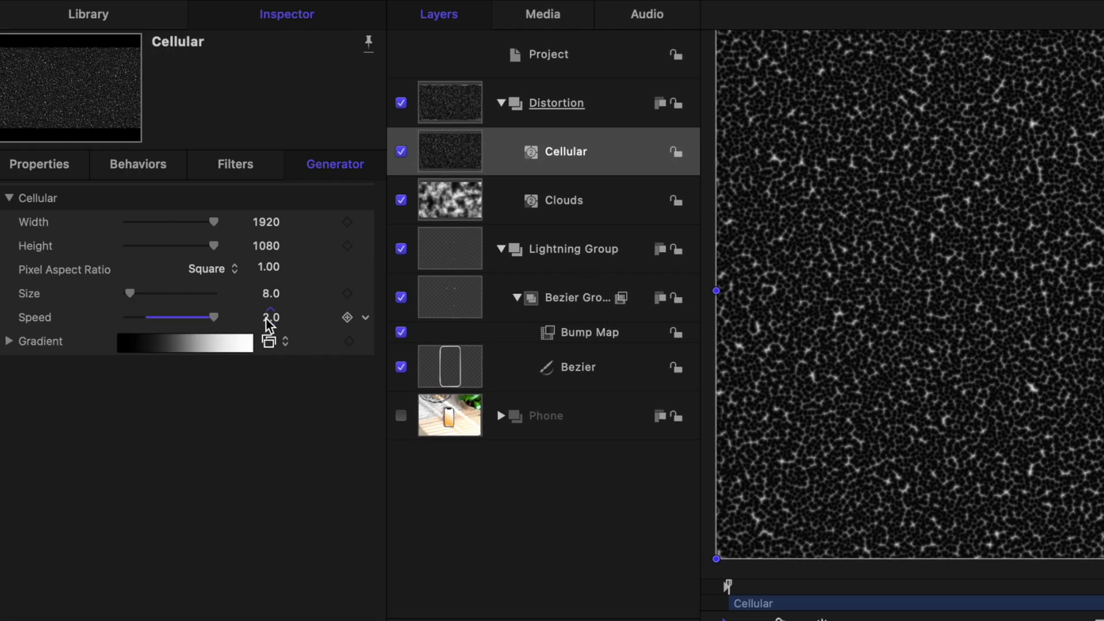
pyautogui.click(588, 213)
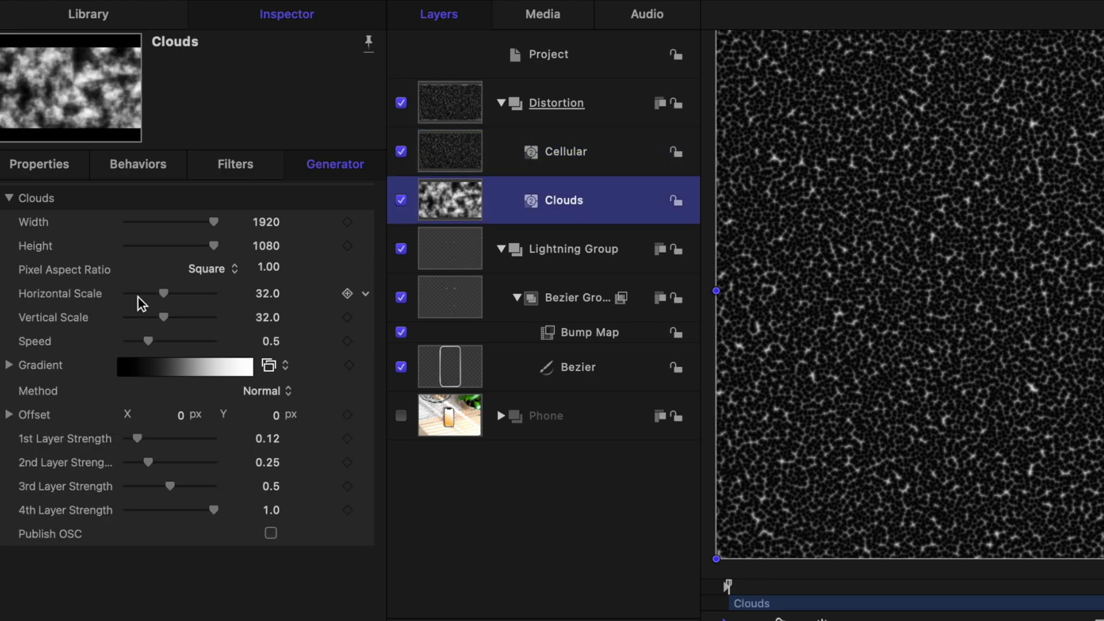
pyautogui.moveTo(165, 316); pyautogui.dragTo(55, 316)
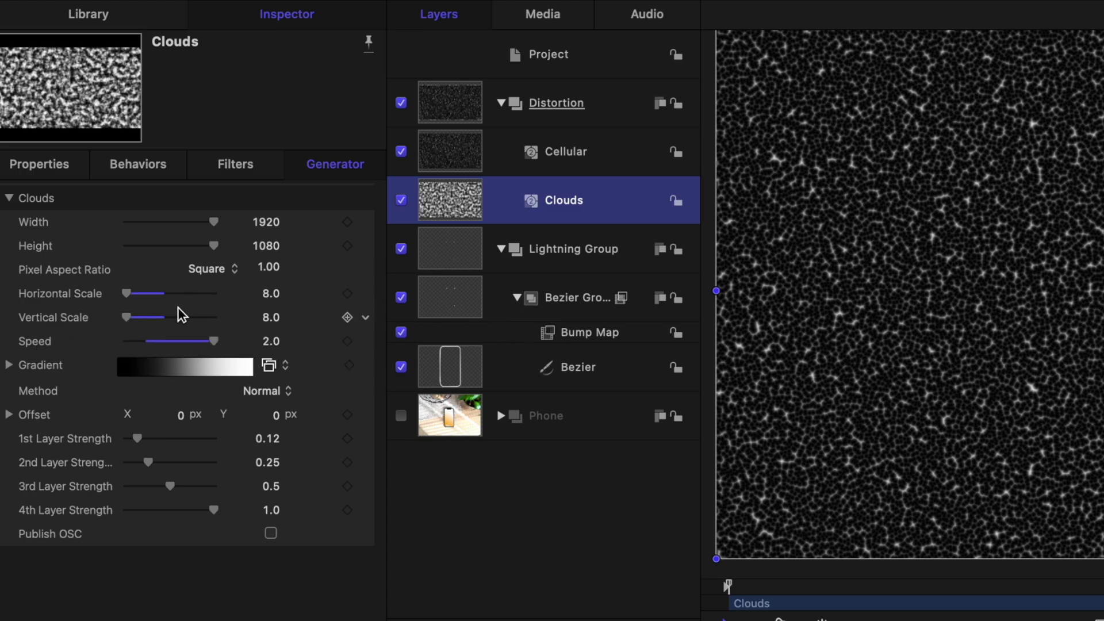
pyautogui.click(401, 151)
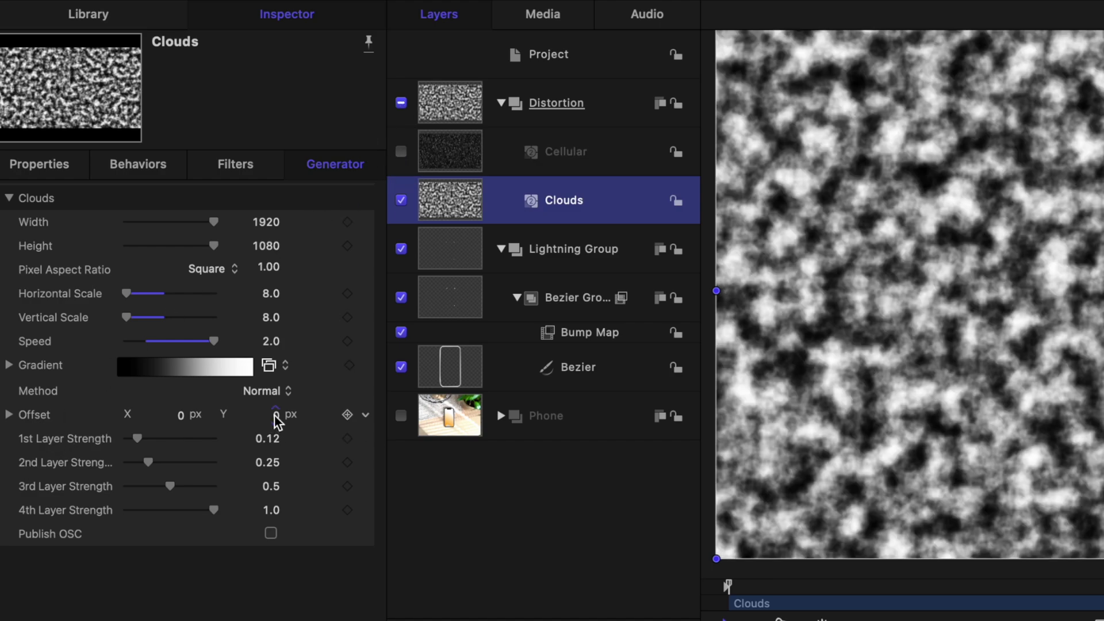
# - Shift the Clouds vertical offset and add a Rate behavior to its Offset Y
pyautogui.moveTo(277, 422); pyautogui.dragTo(345, 422)
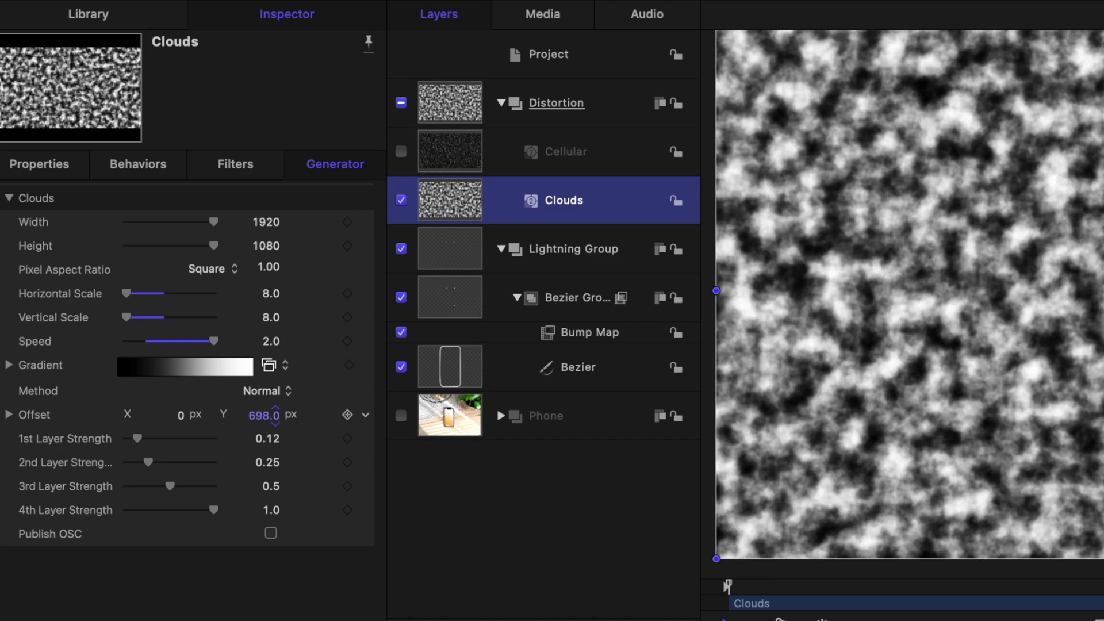
pyautogui.moveTo(264, 414); pyautogui.dragTo(212, 398)
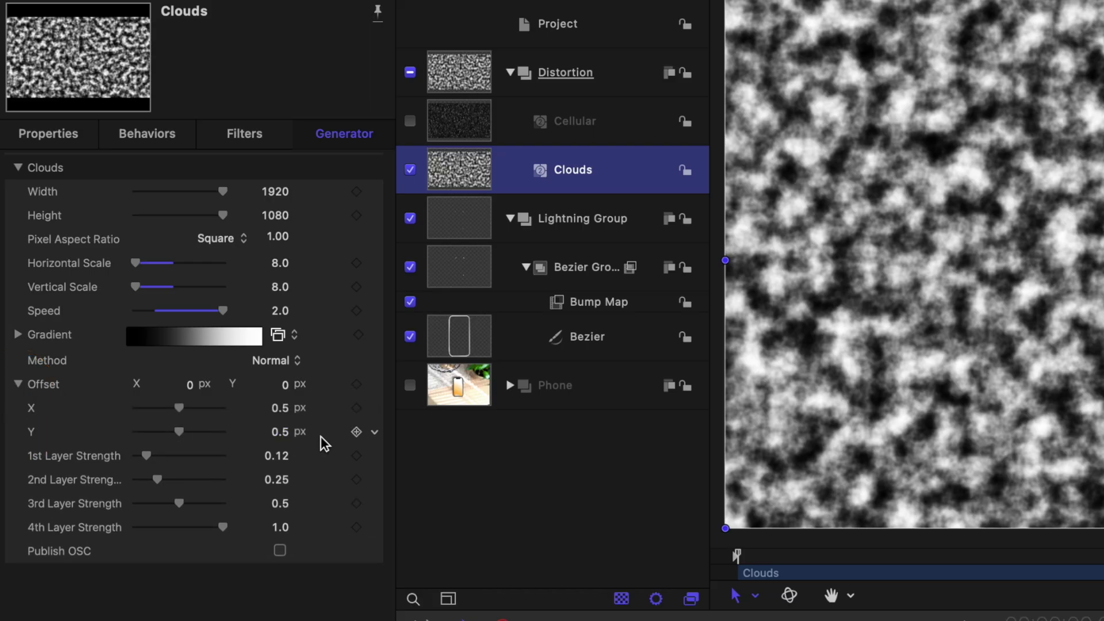
pyautogui.click(371, 433)
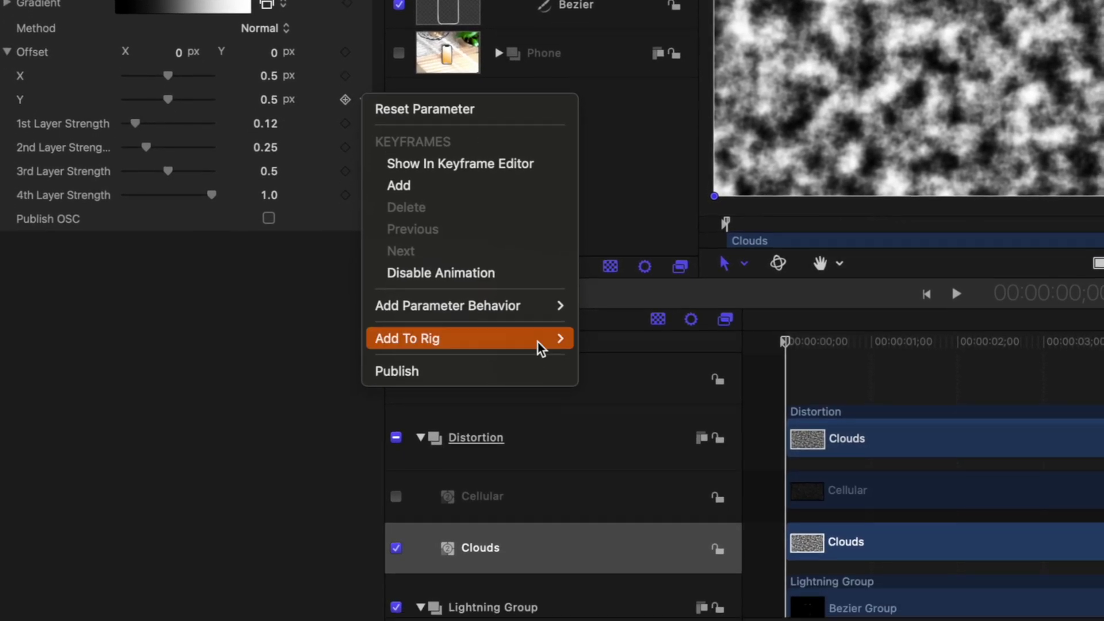
pyautogui.moveTo(531, 307)
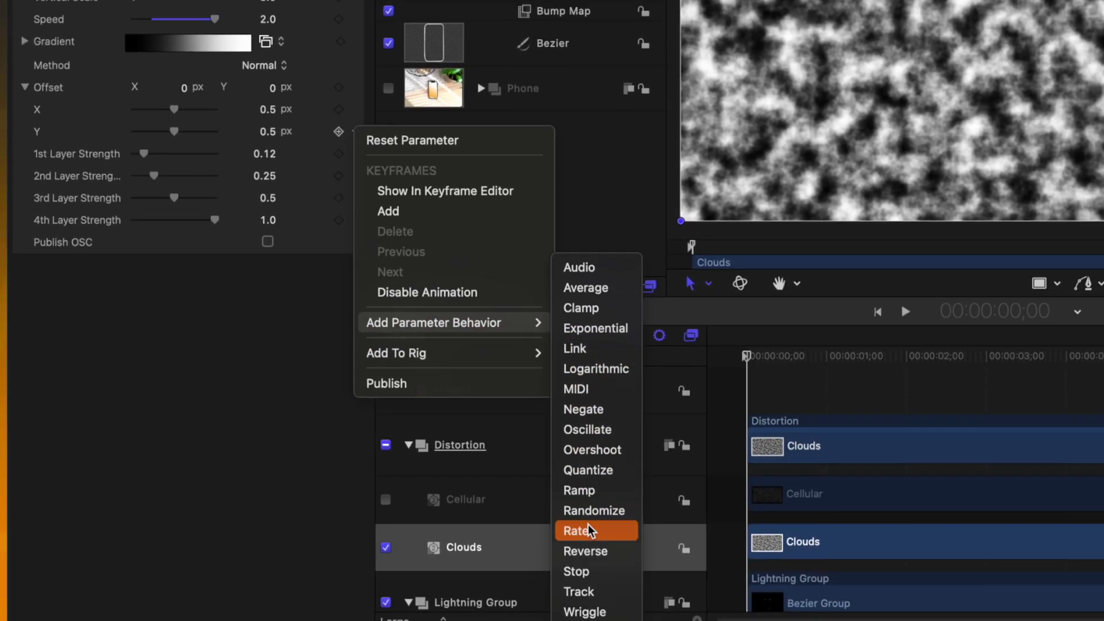
pyautogui.click(592, 528)
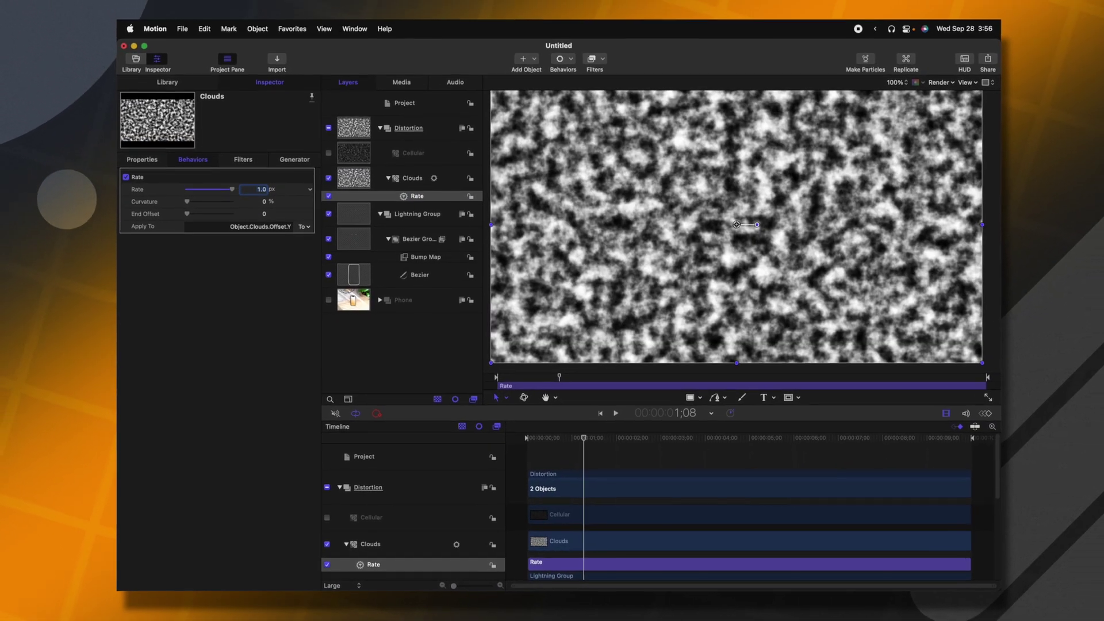
# - Set the Rate behavior to 0.5 and play back the drifting clouds
pyautogui.press('space')
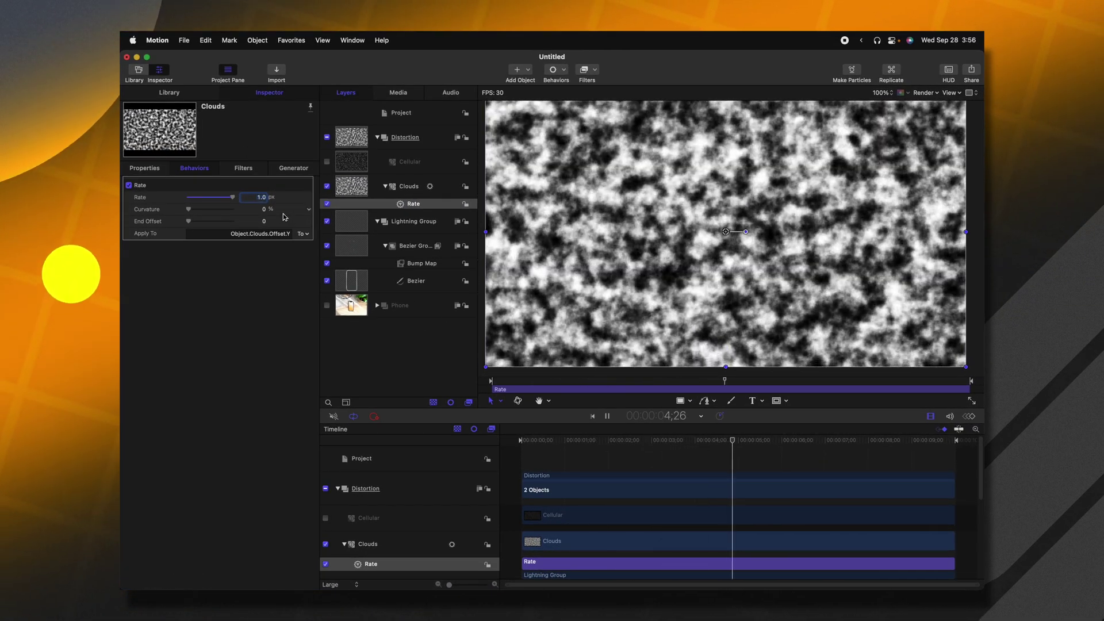
pyautogui.press('space')
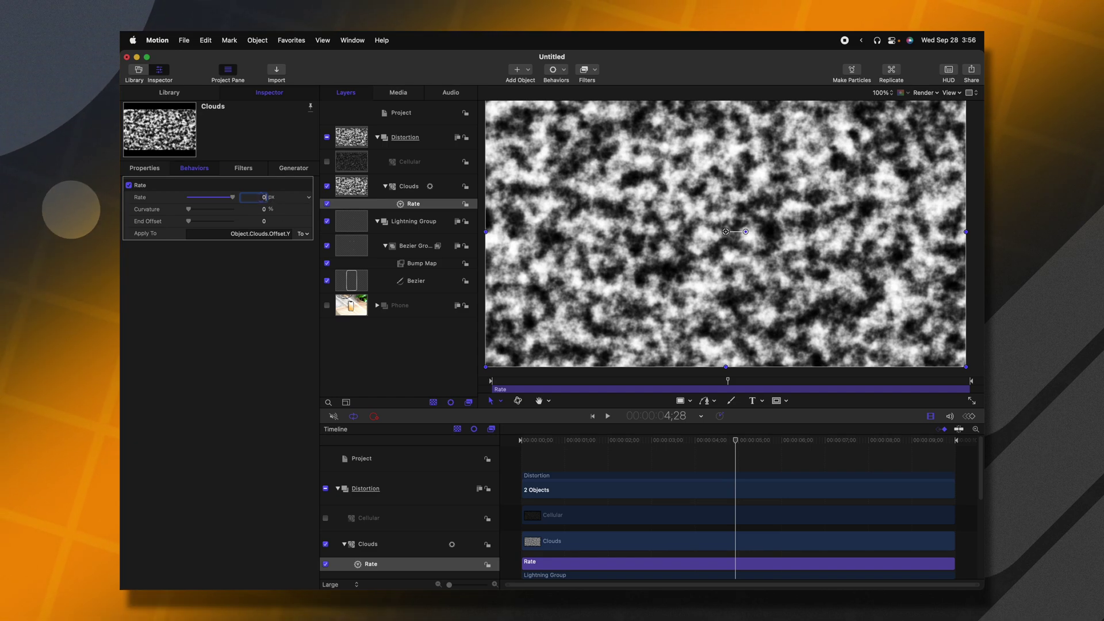
pyautogui.write('0.5')
pyautogui.press('Return')
pyautogui.press('space')
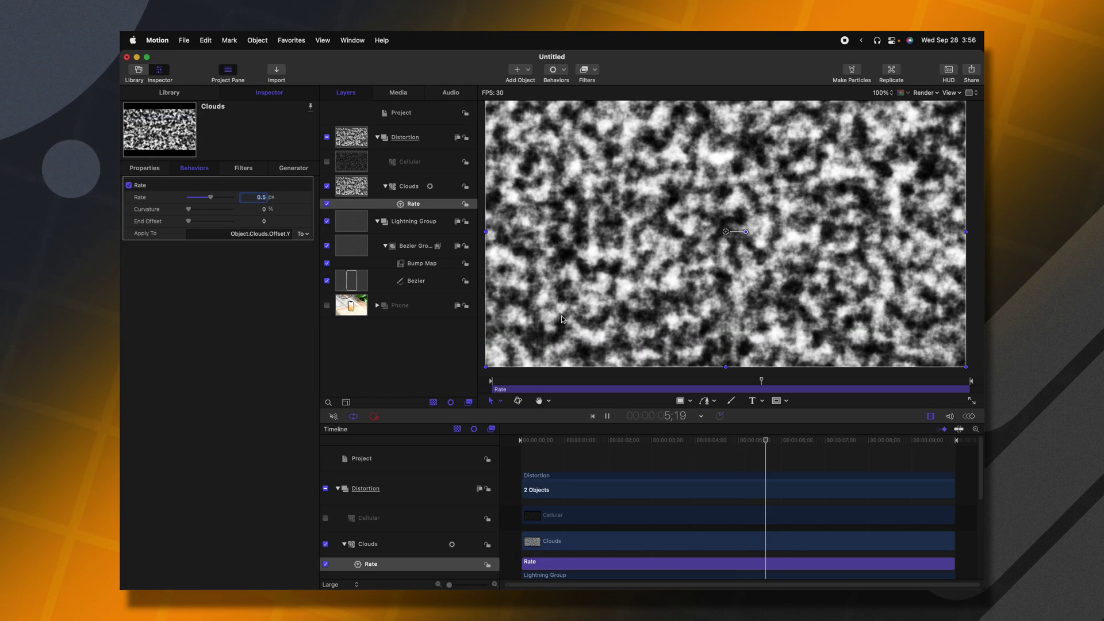
# - Hide Clouds and use it as the Bump Map image at direction 25.2, amount 0.1
pyautogui.click(327, 186)
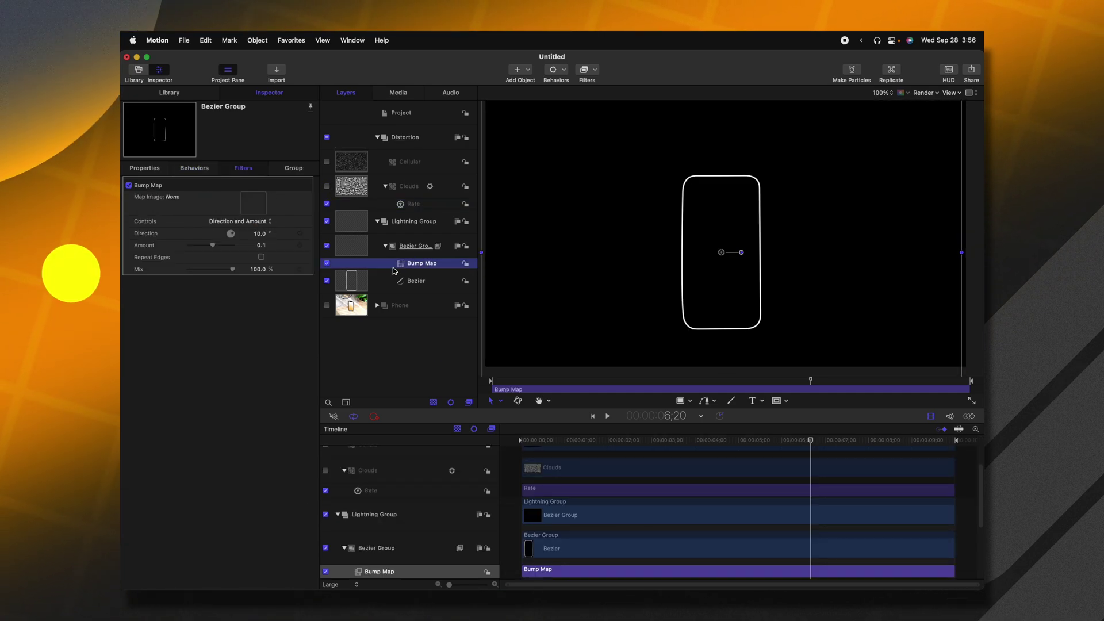
pyautogui.moveTo(363, 179); pyautogui.dragTo(261, 198)
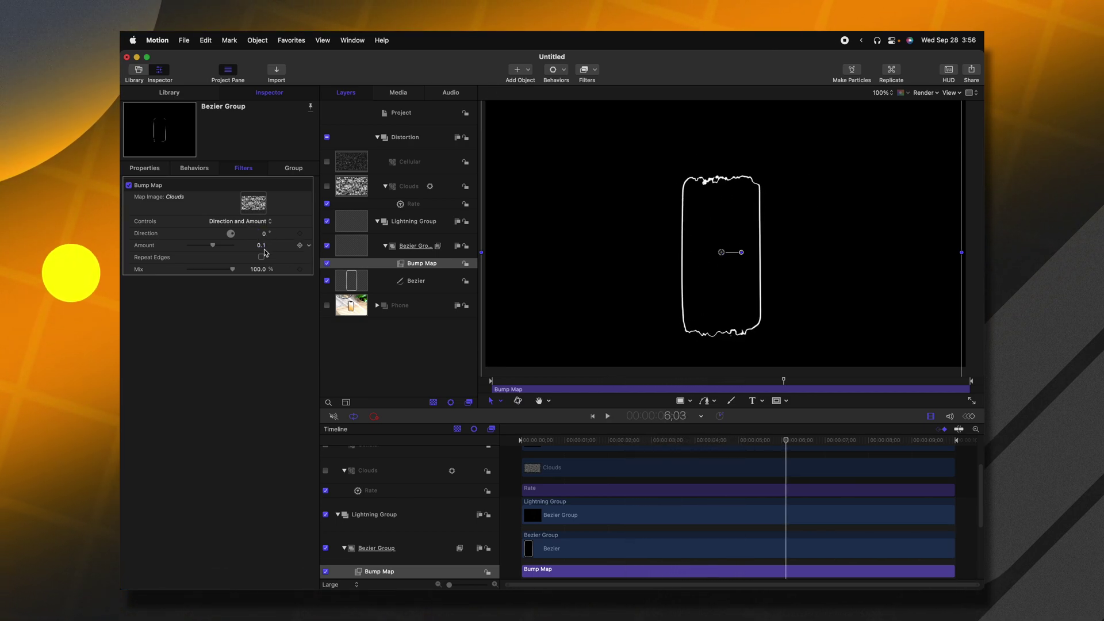
pyautogui.moveTo(265, 234); pyautogui.dragTo(263, 234)
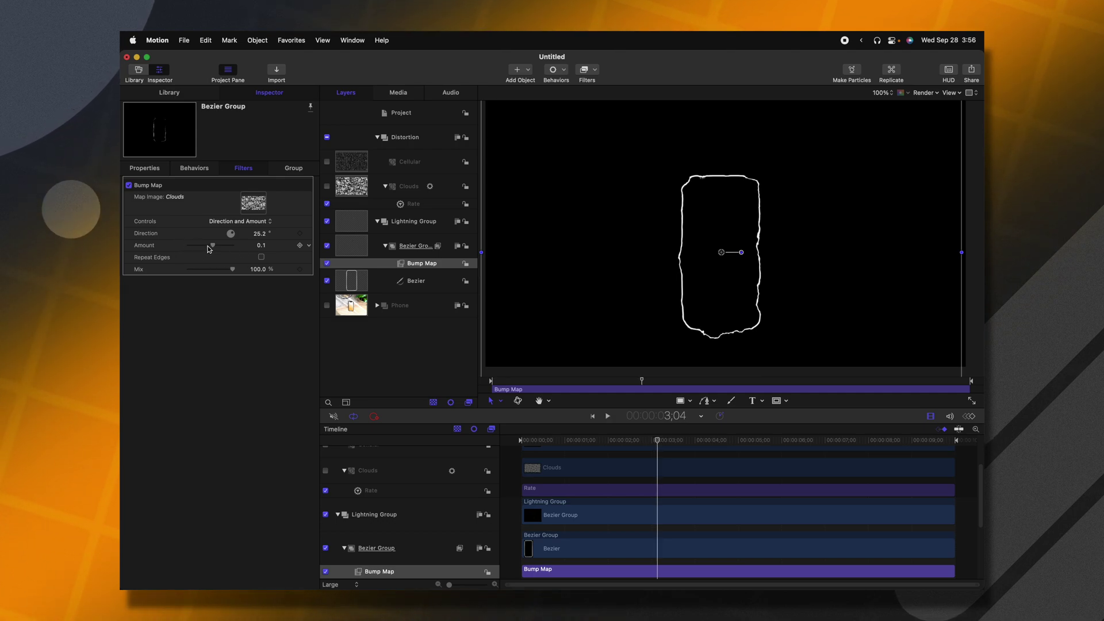
pyautogui.moveTo(213, 245); pyautogui.dragTo(225, 246)
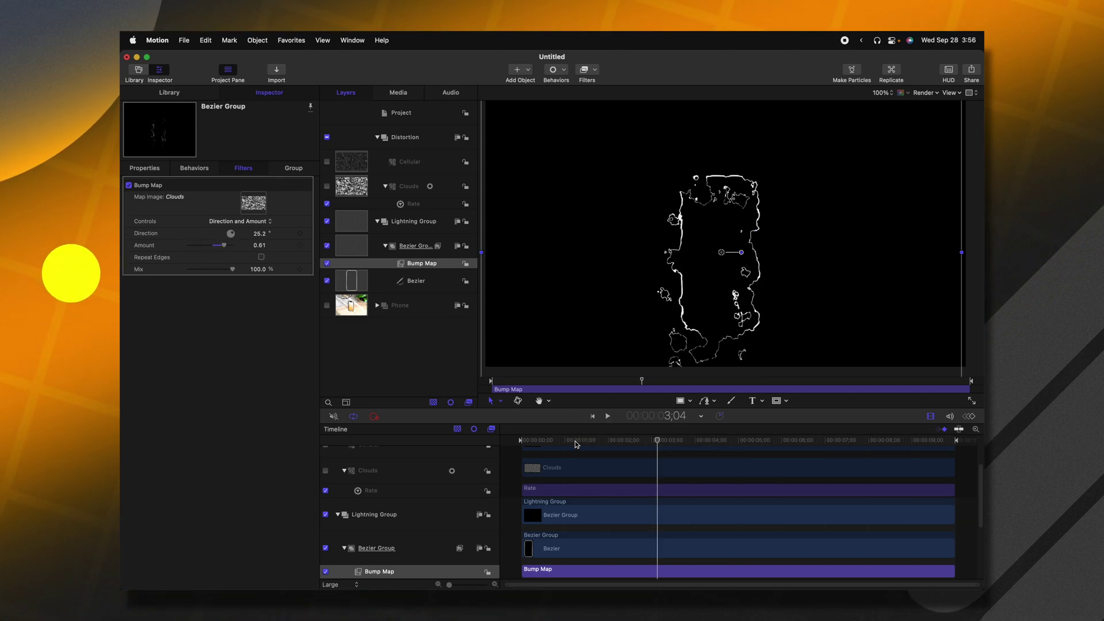
pyautogui.press('space')
pyautogui.press('super+z')
pyautogui.press('super+z')
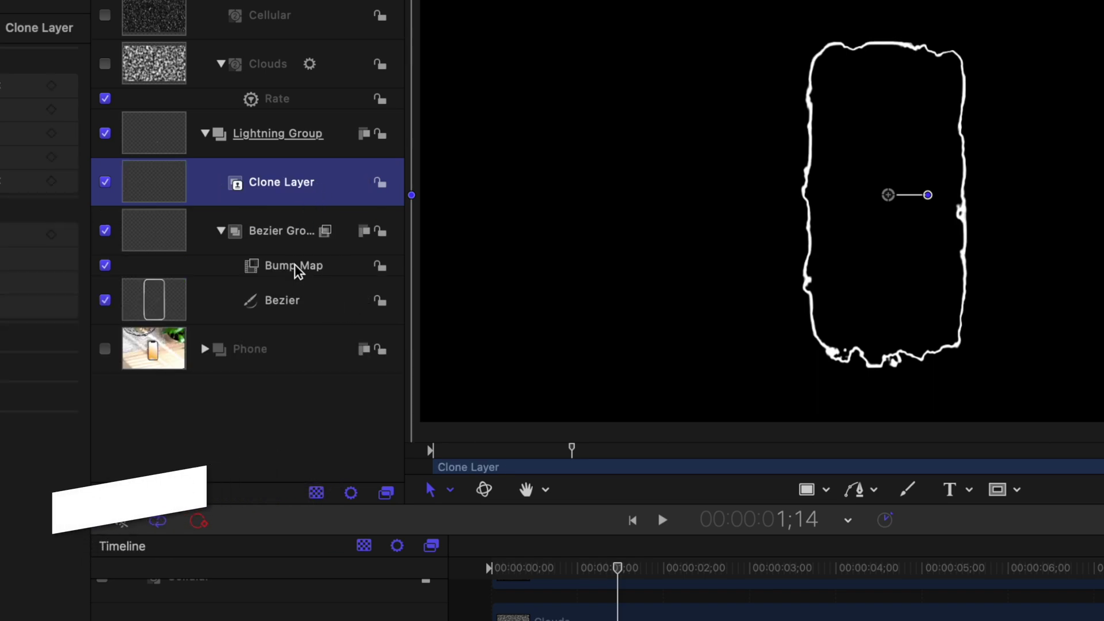
# - Select Bezier Group, then select the Clone Layer above it in Lightning Group
pyautogui.click(307, 241)
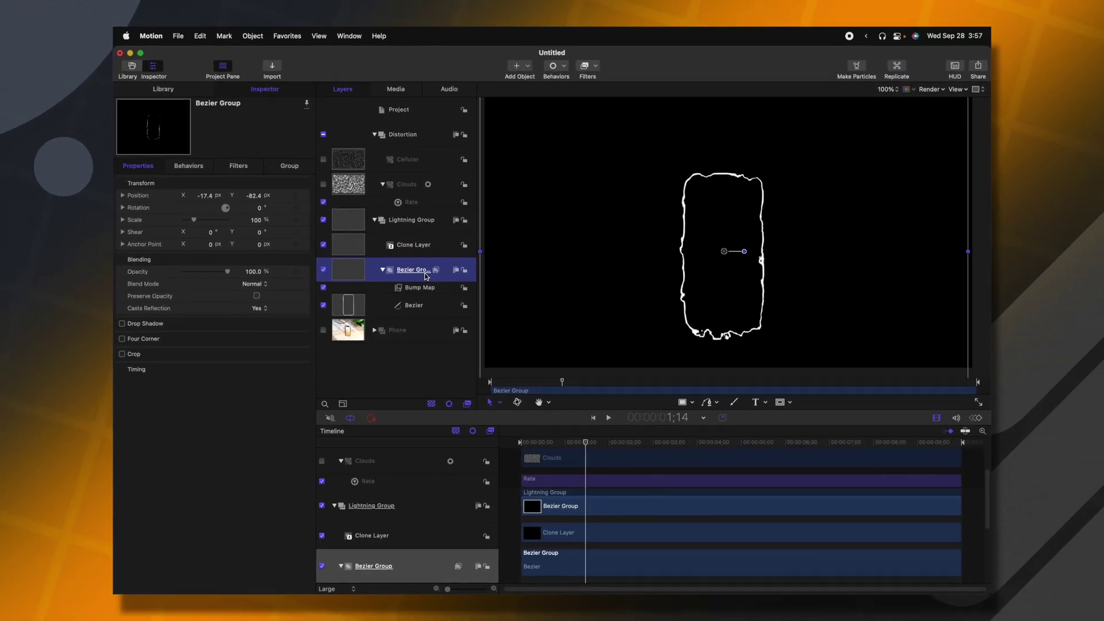
pyautogui.click(431, 247)
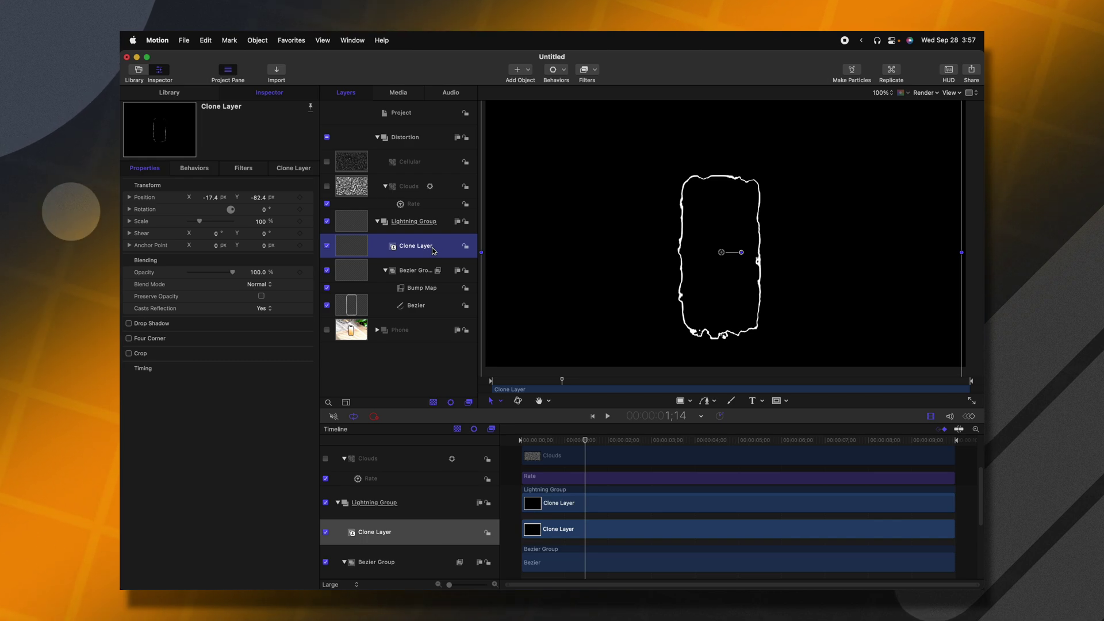
# - Add a Bump Map filter to the Clone Layer with Cellular as the map image
pyautogui.click(587, 69)
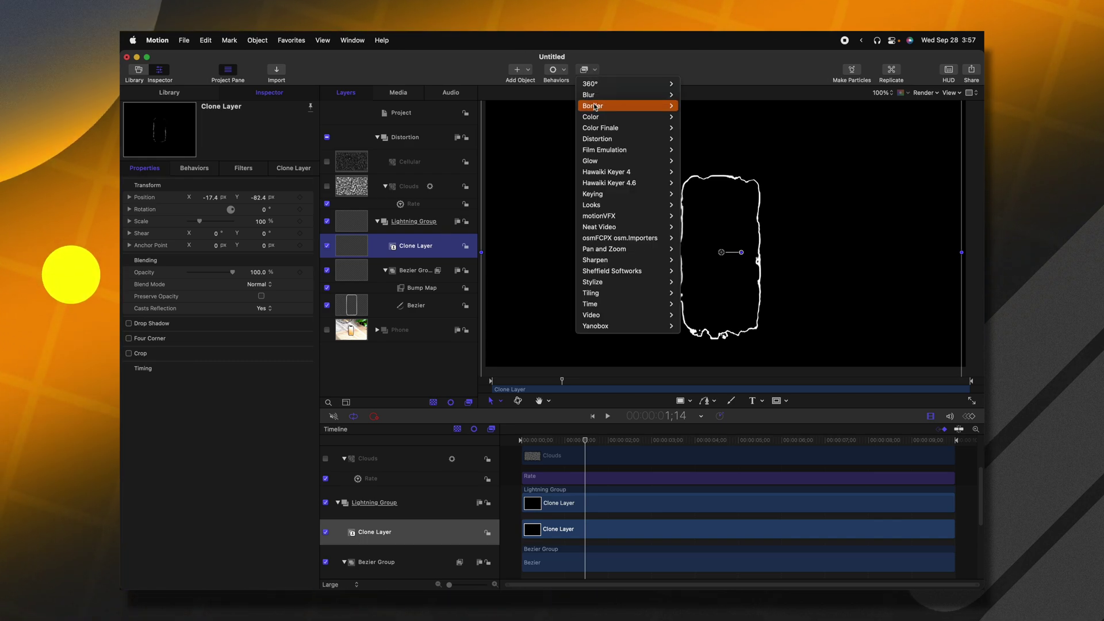
pyautogui.moveTo(604, 143)
pyautogui.click(713, 162)
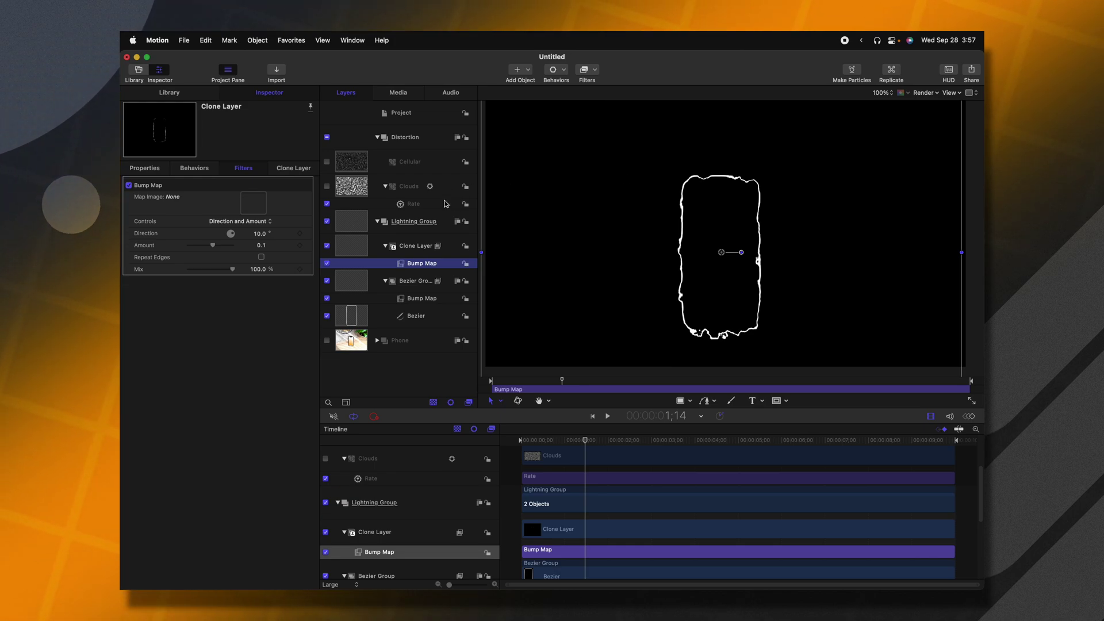
pyautogui.moveTo(391, 164); pyautogui.dragTo(251, 203)
pyautogui.press('space')
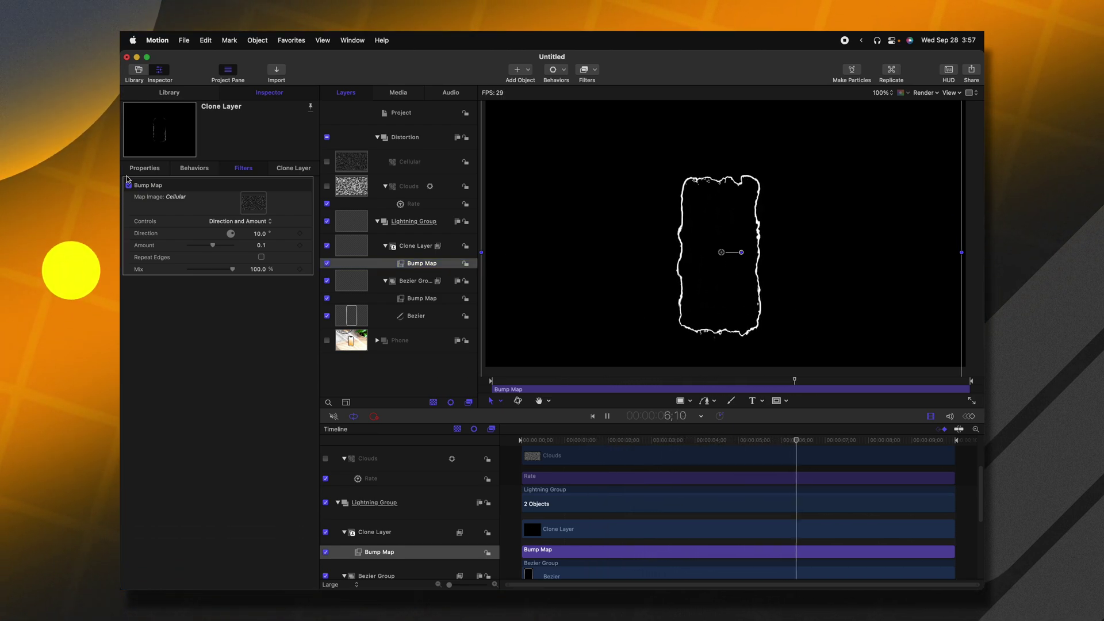
pyautogui.press('space')
# - Set the Bump Map Direction to 25 and preview the distortion
pyautogui.click(259, 233)
pyautogui.write('25')
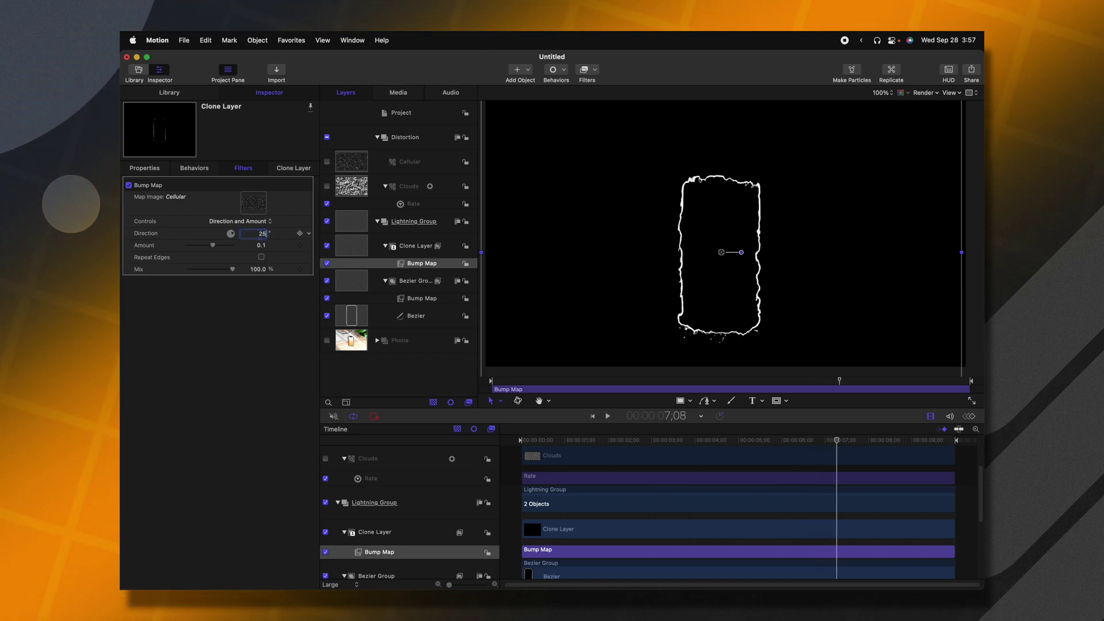
pyautogui.press('Return')
pyautogui.press('space')
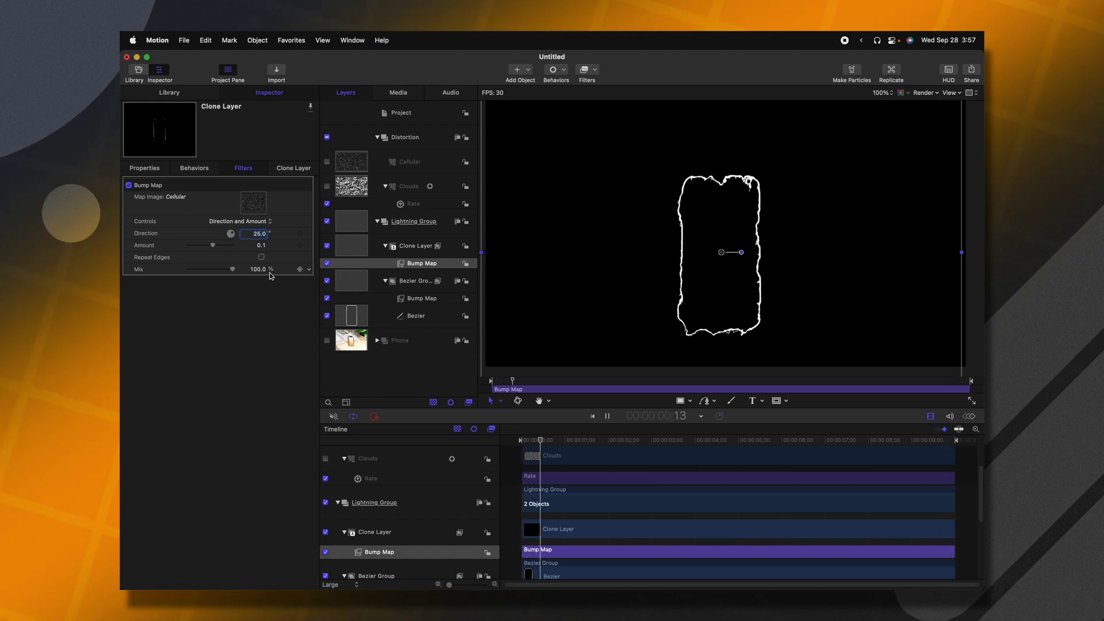
pyautogui.press('space')
# - Set the Bump Map Amount to 0.2 and preview the result
pyautogui.moveTo(213, 245); pyautogui.dragTo(224, 245)
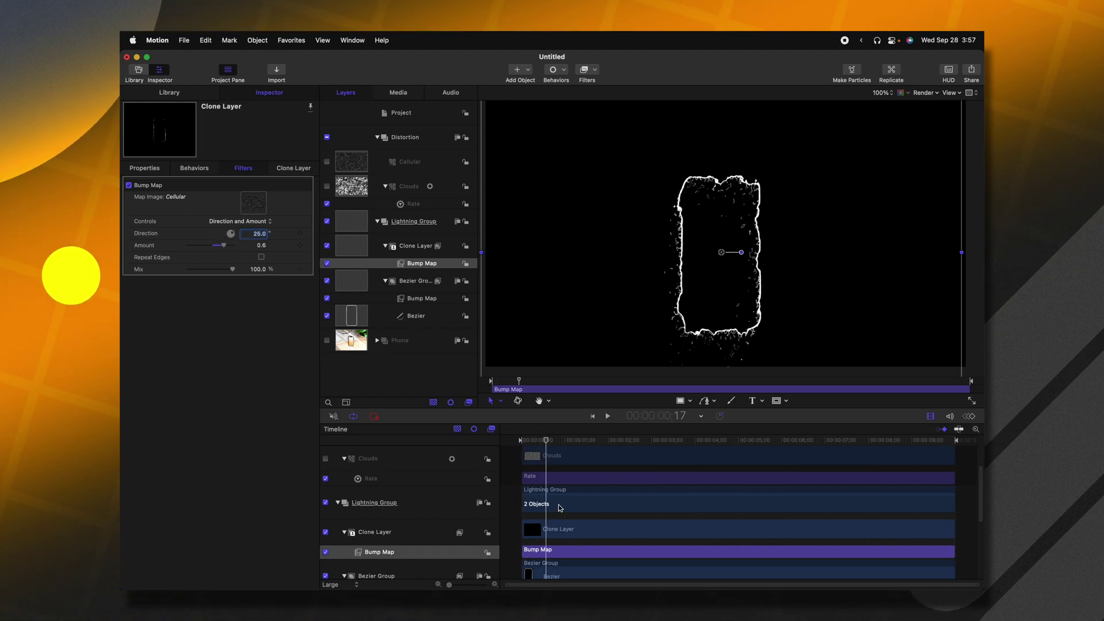
pyautogui.press('space')
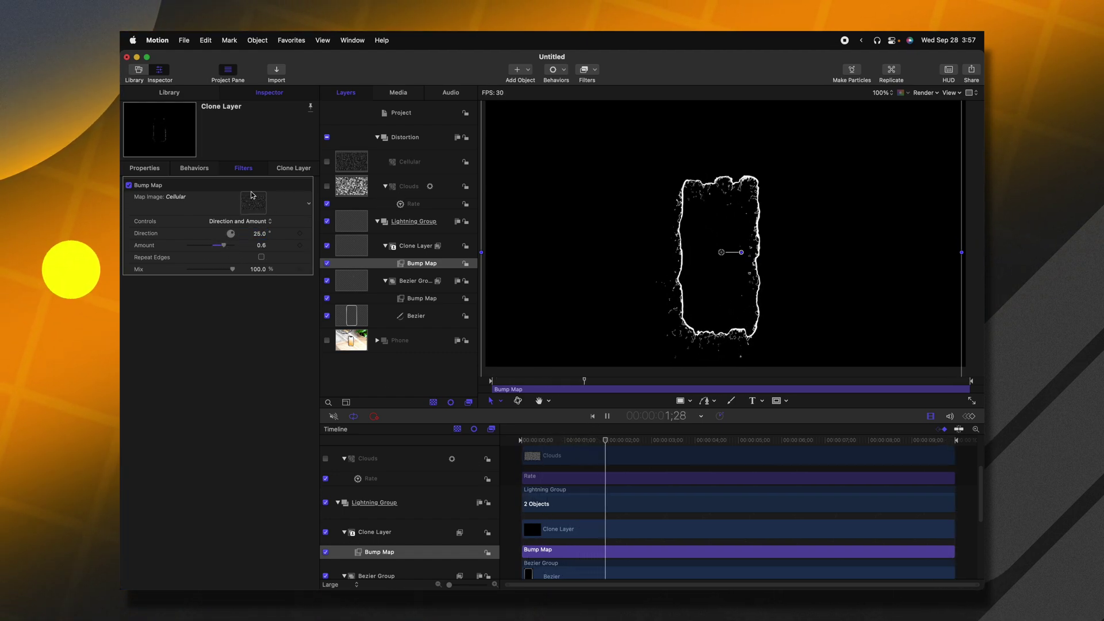
pyautogui.press('space')
pyautogui.click(261, 246)
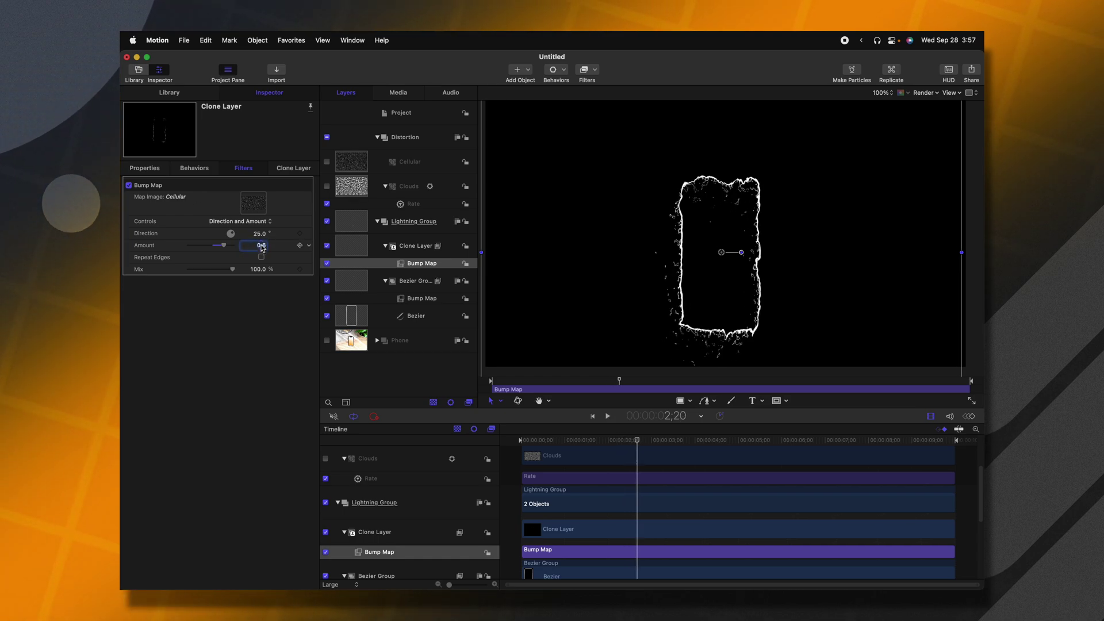
pyautogui.write('0.2')
pyautogui.press('Return')
pyautogui.press('space')
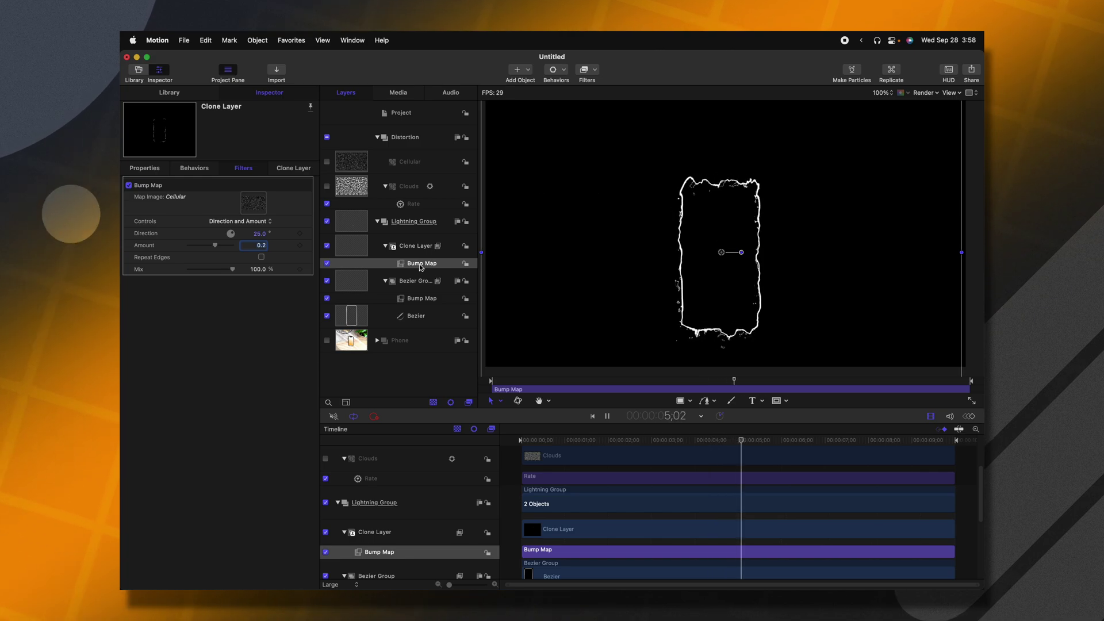
pyautogui.press('space')
pyautogui.click(415, 282)
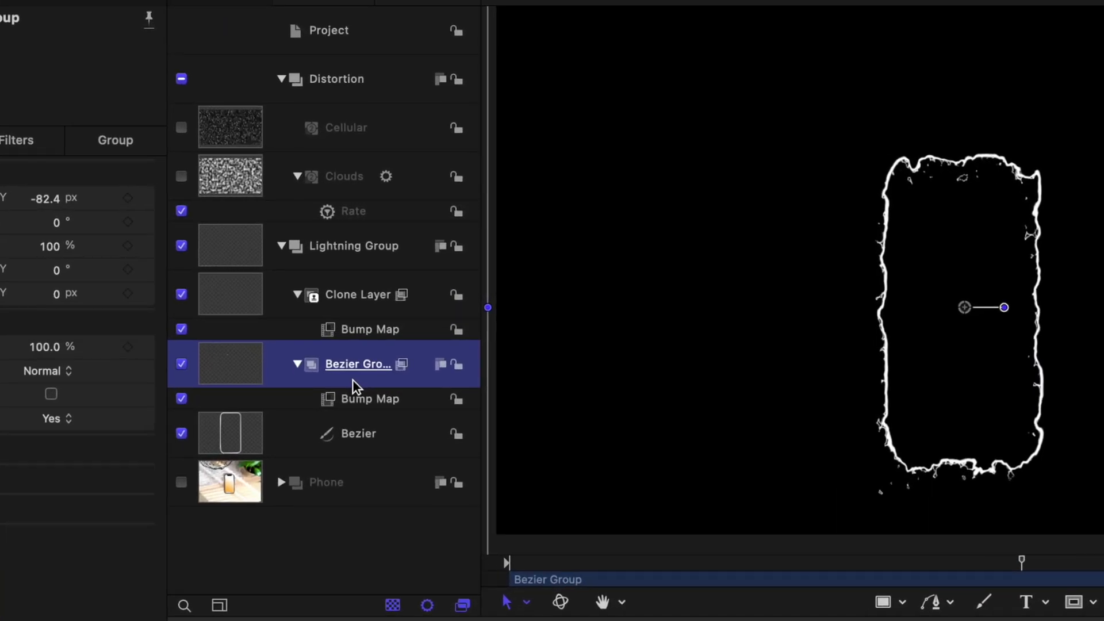
# - Create Clone Layer 1, paste the Bump Map onto it, and change its Direction to 260.2
pyautogui.press('k')
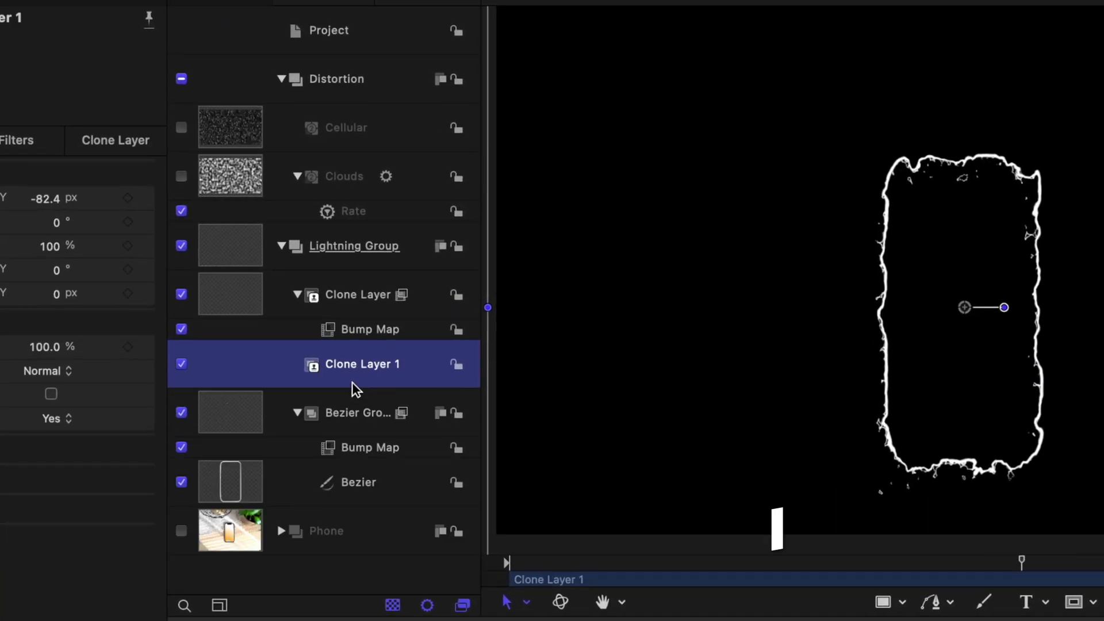
pyautogui.click(342, 447)
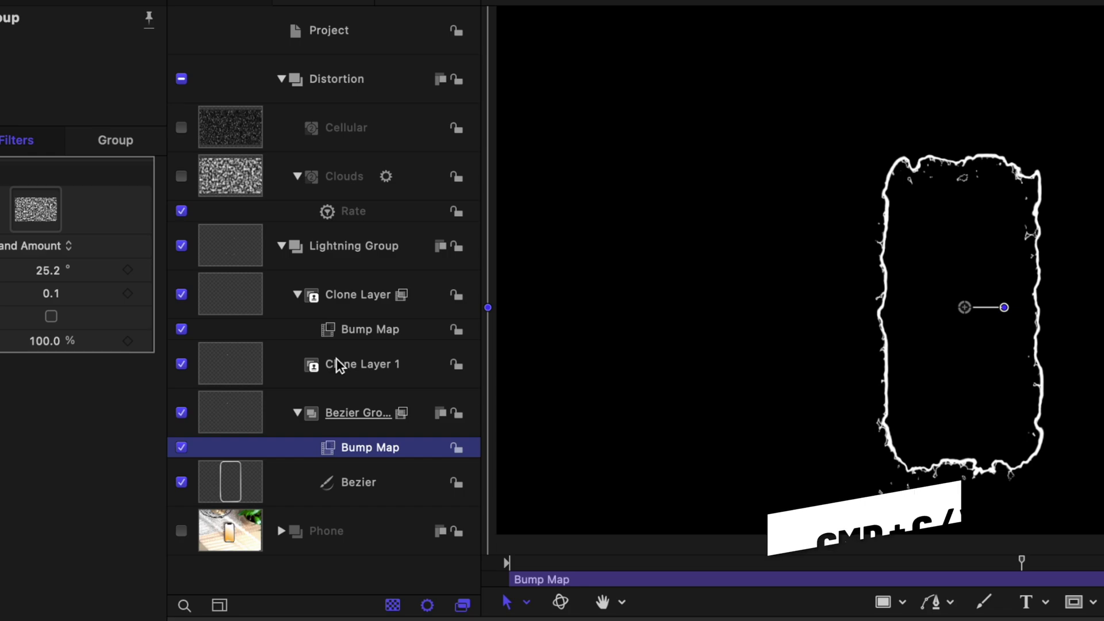
pyautogui.click(356, 382)
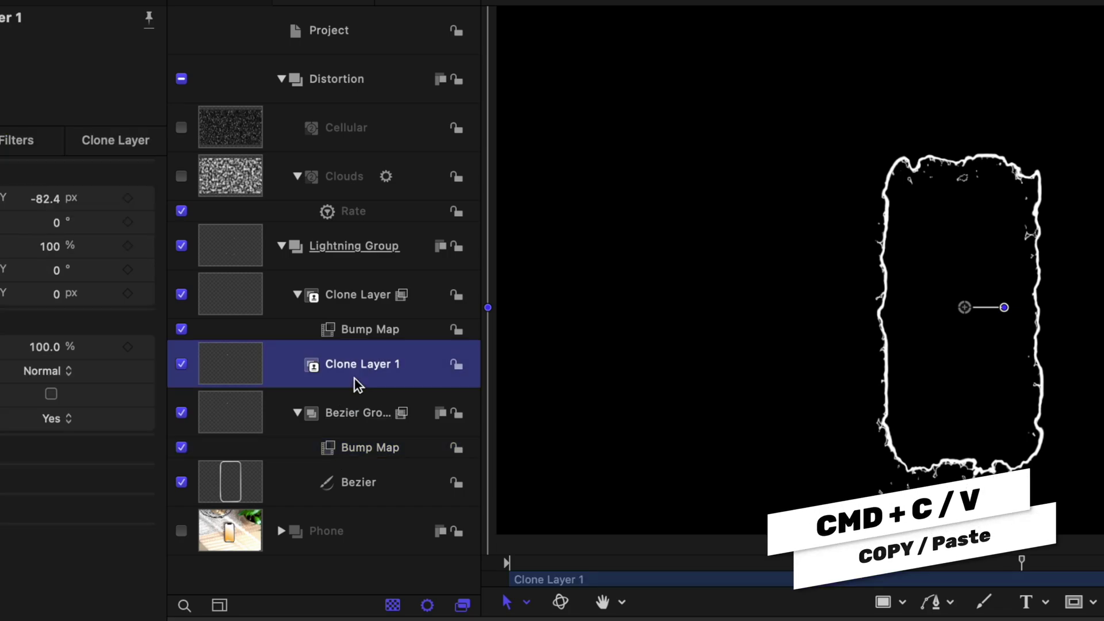
pyautogui.press('super+v')
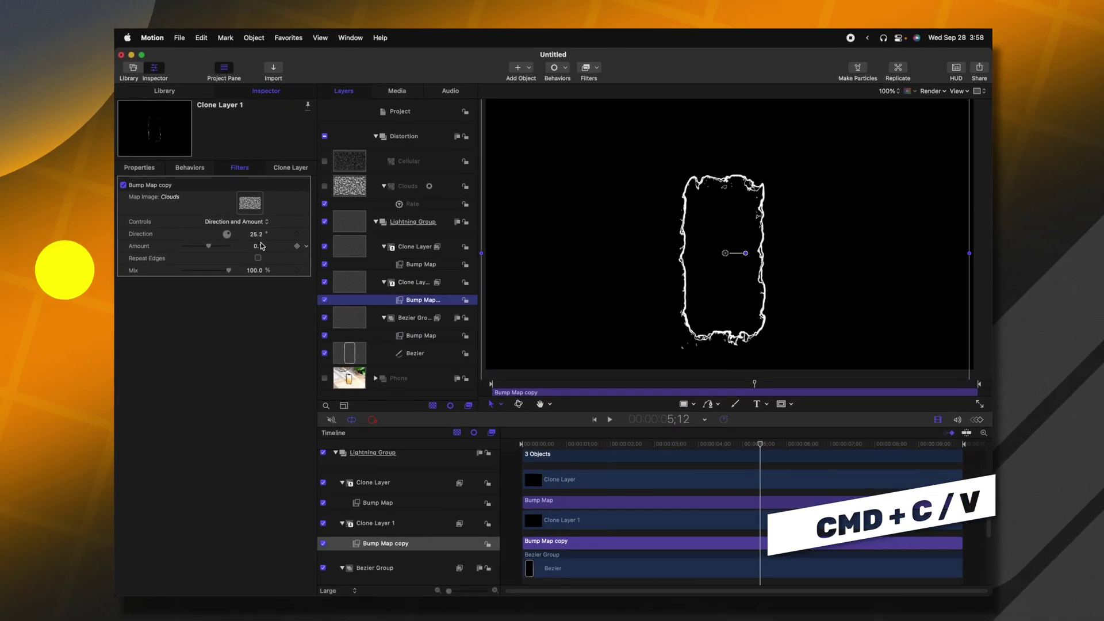
pyautogui.moveTo(190, 245); pyautogui.dragTo(299, 234)
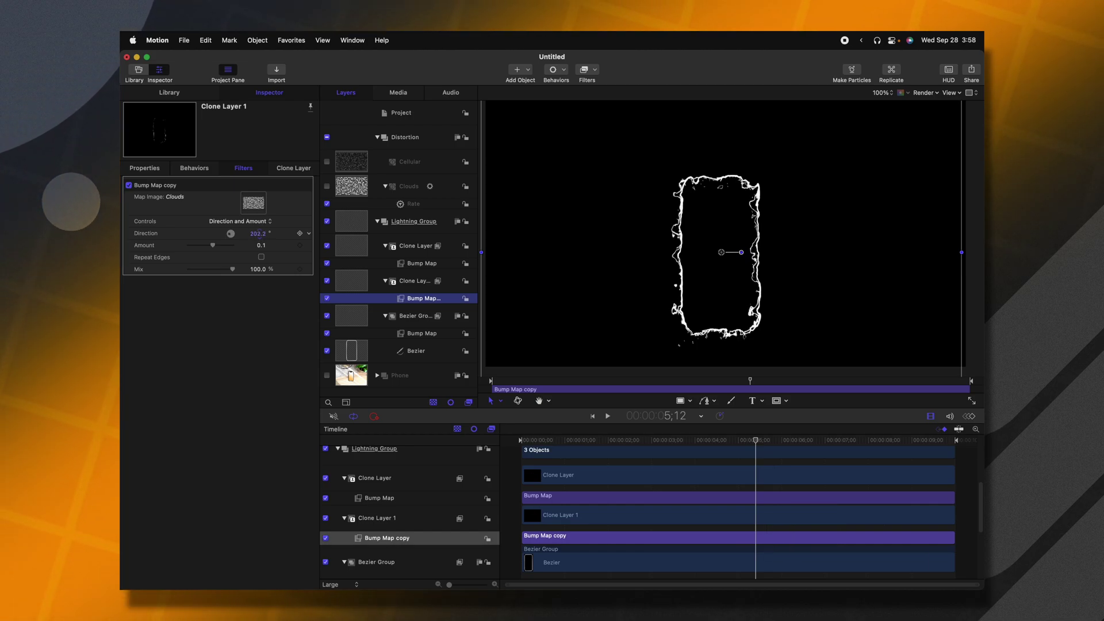
pyautogui.press('space')
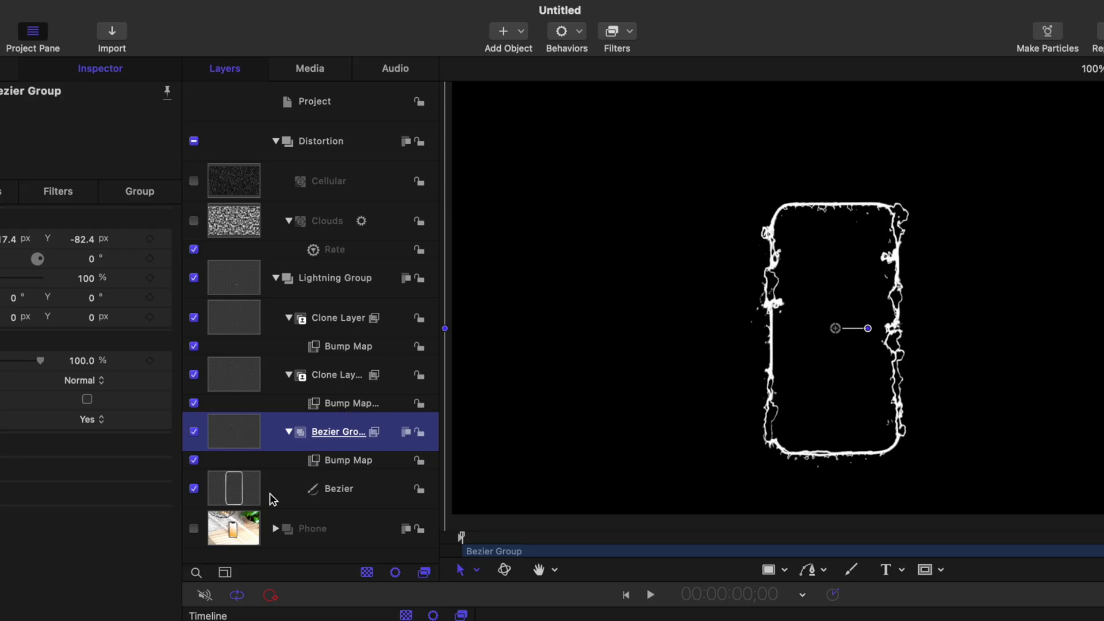
# - Apply a Neon glow filter to the Bezier outline with Outer Brightness 0.5
pyautogui.click(237, 493)
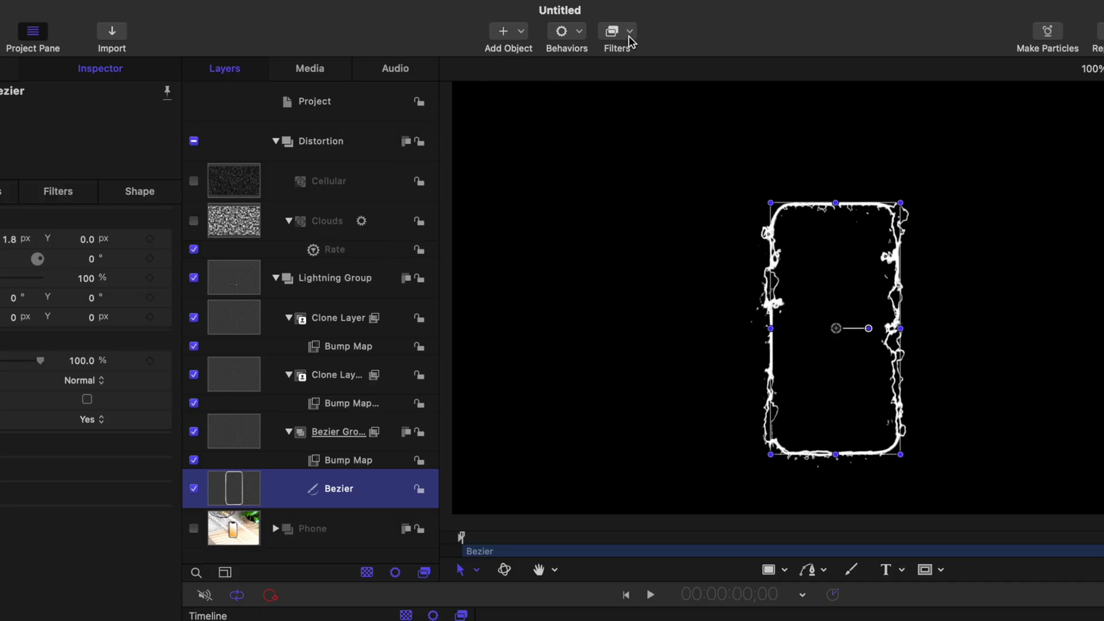
pyautogui.click(632, 38)
pyautogui.moveTo(756, 182)
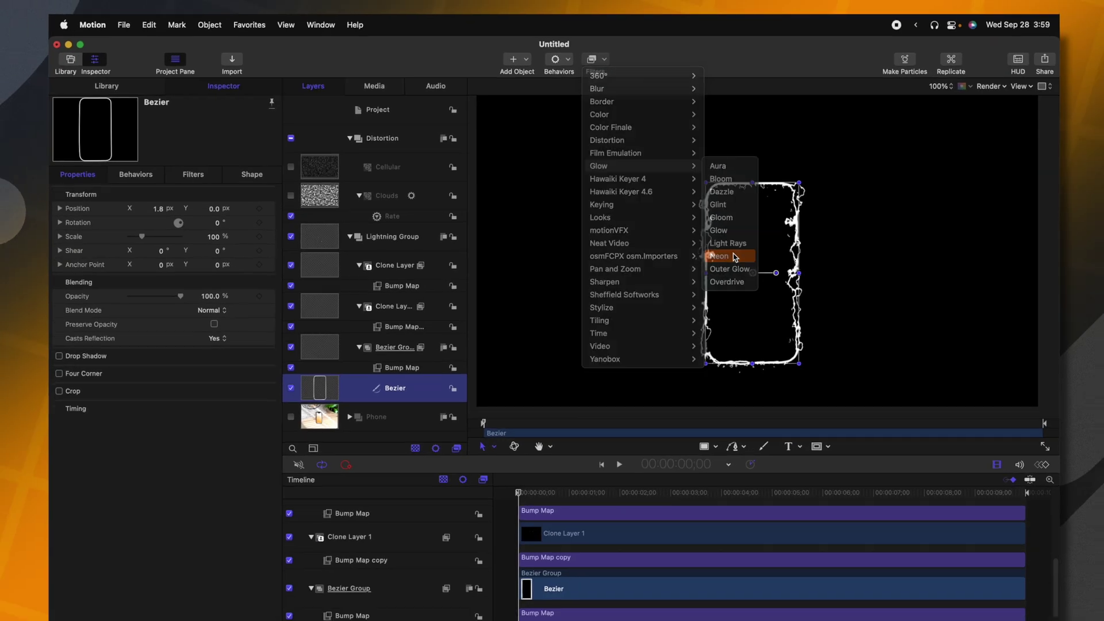
pyautogui.click(789, 305)
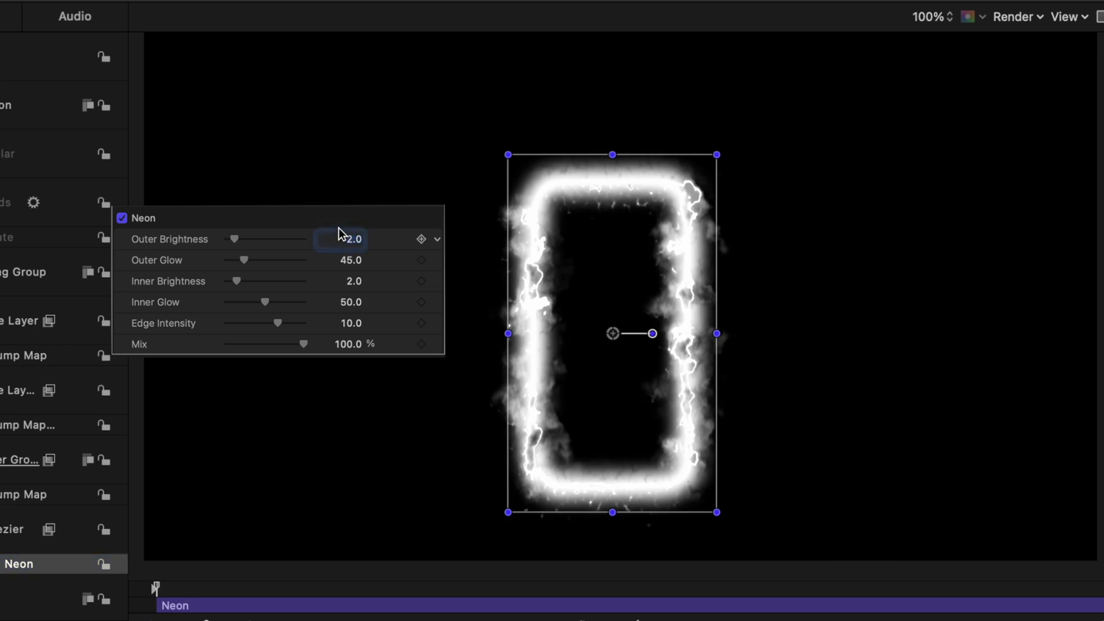
pyautogui.click(341, 238)
pyautogui.write('0.5')
pyautogui.press('Return')
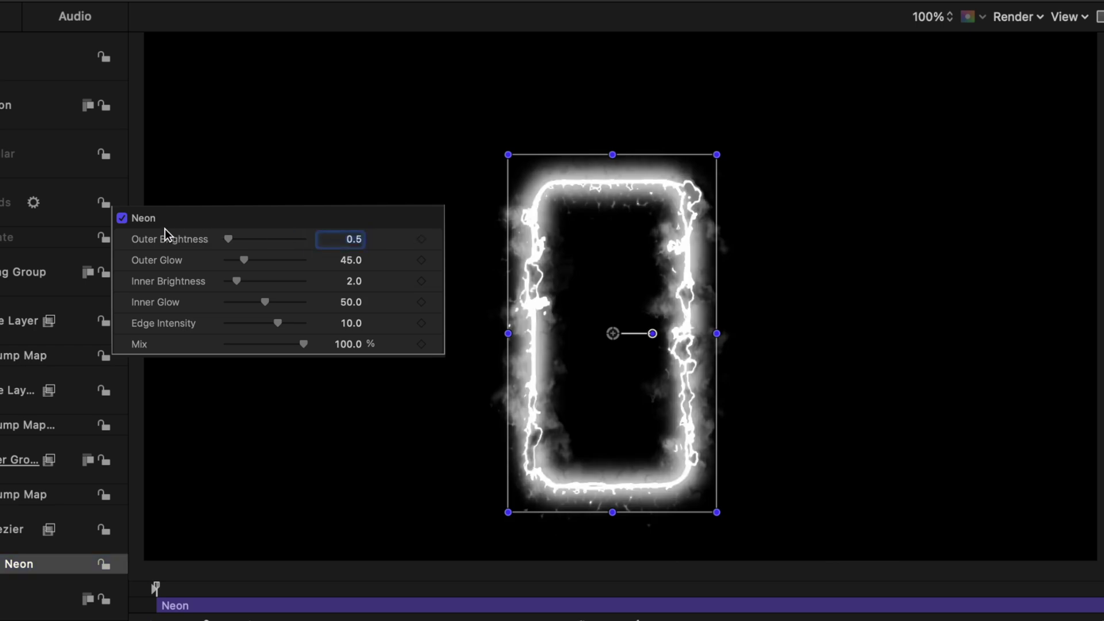
# - Widen the Neon Outer Glow to 200 and lower Inner Brightness to 0.8, previewing the glow
pyautogui.moveTo(243, 260); pyautogui.dragTo(397, 276)
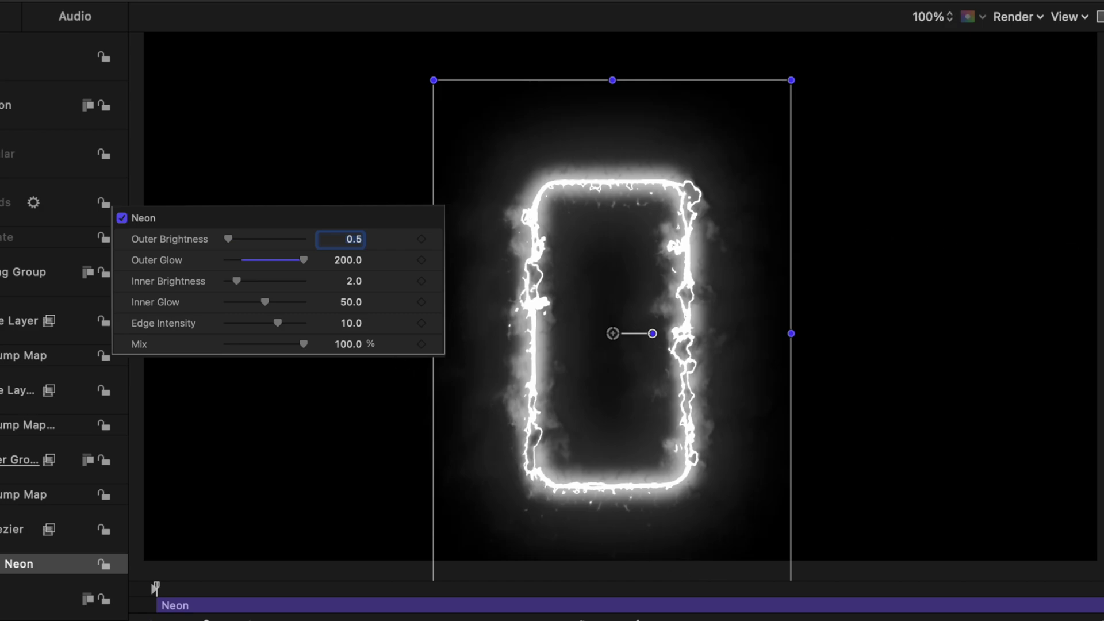
pyautogui.press('space')
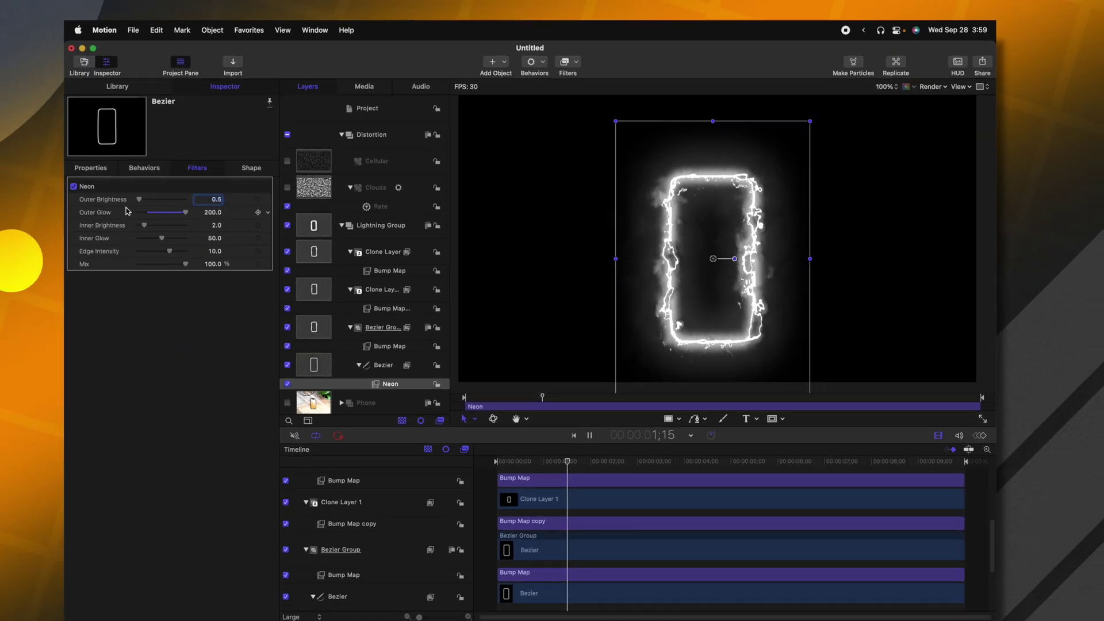
pyautogui.press('space')
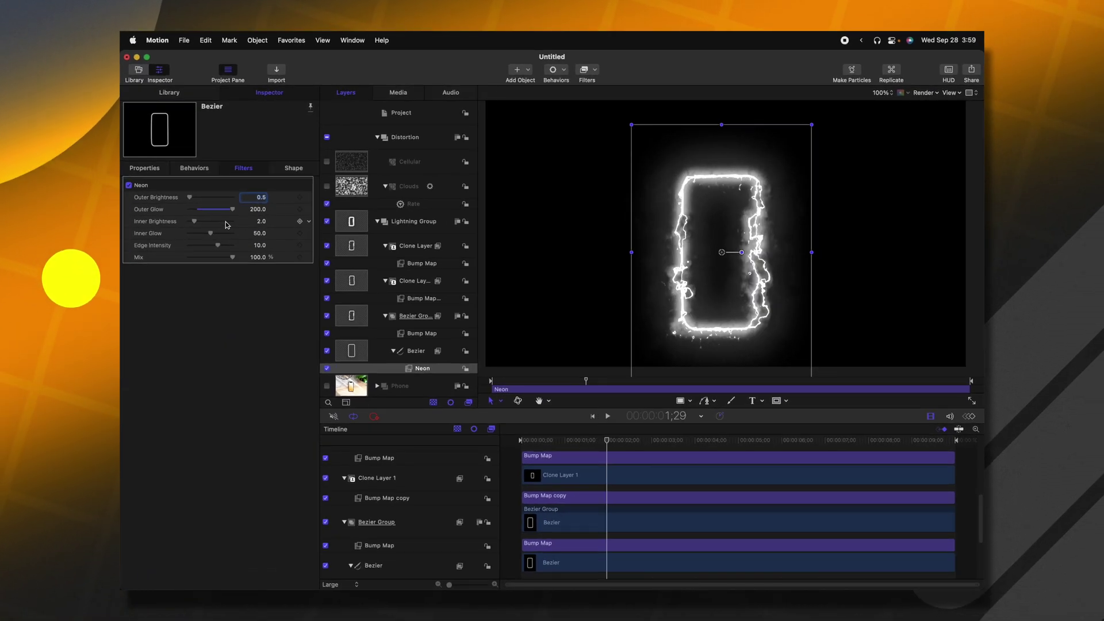
pyautogui.moveTo(144, 225); pyautogui.dragTo(233, 233)
pyautogui.press('Home')
pyautogui.press('space')
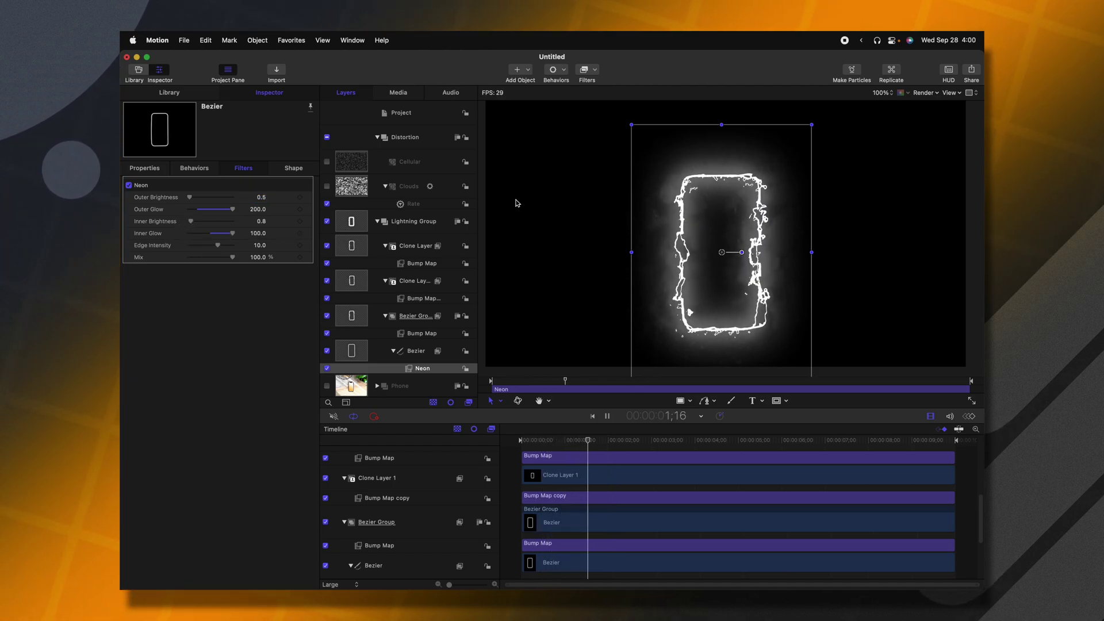
pyautogui.press('space')
pyautogui.click(743, 251)
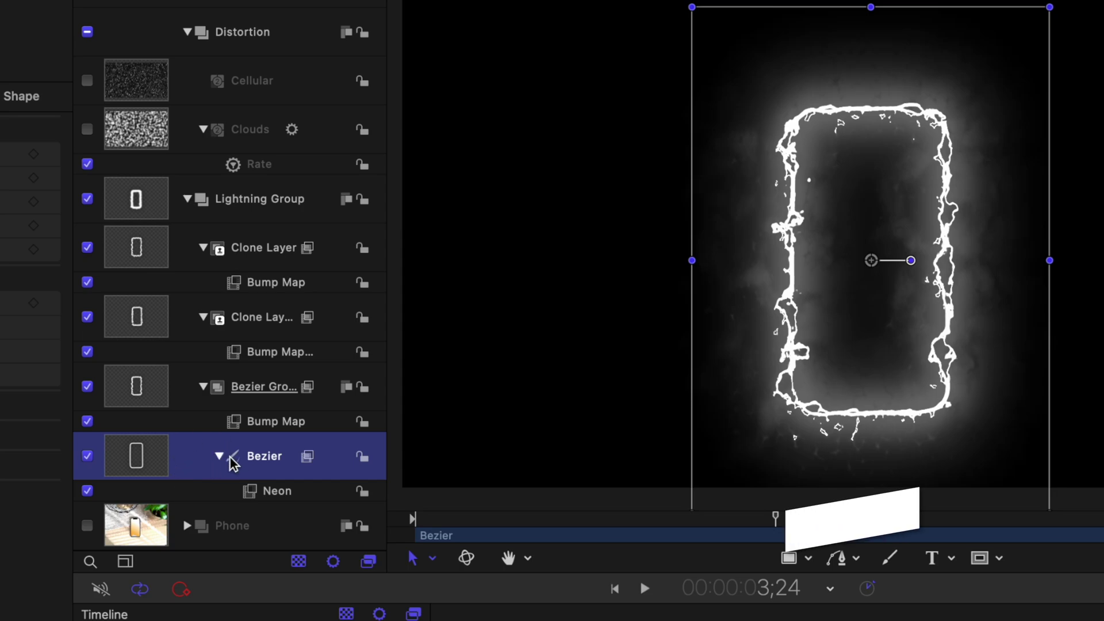
# - Duplicate the Bezier as a white fill with no outline or Neon, and move it into the Phone group
pyautogui.press('super+d')
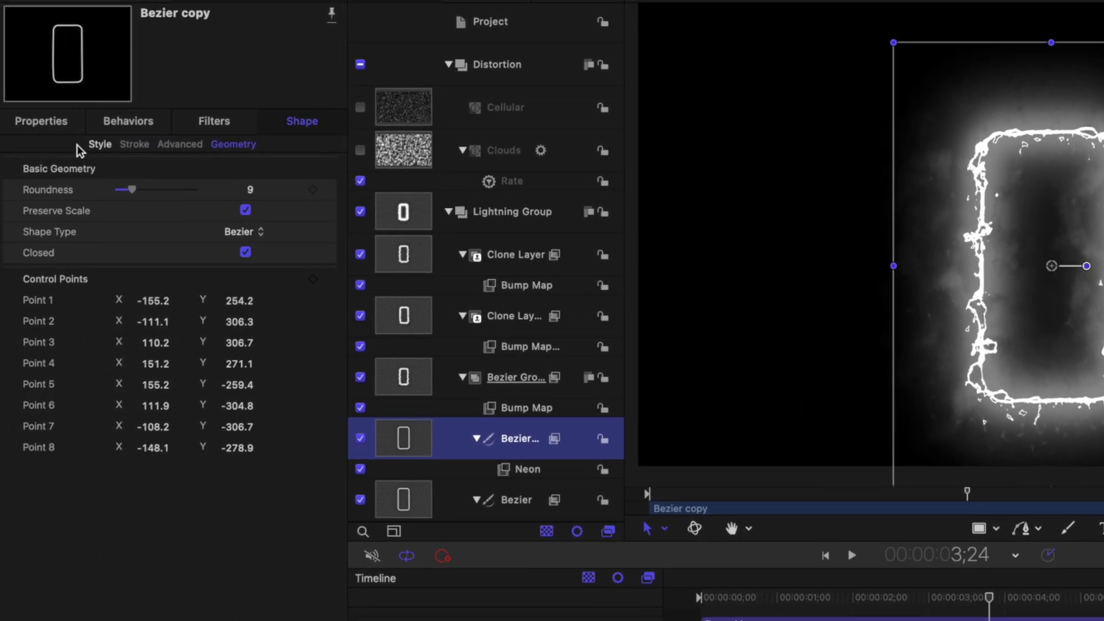
pyautogui.click(104, 146)
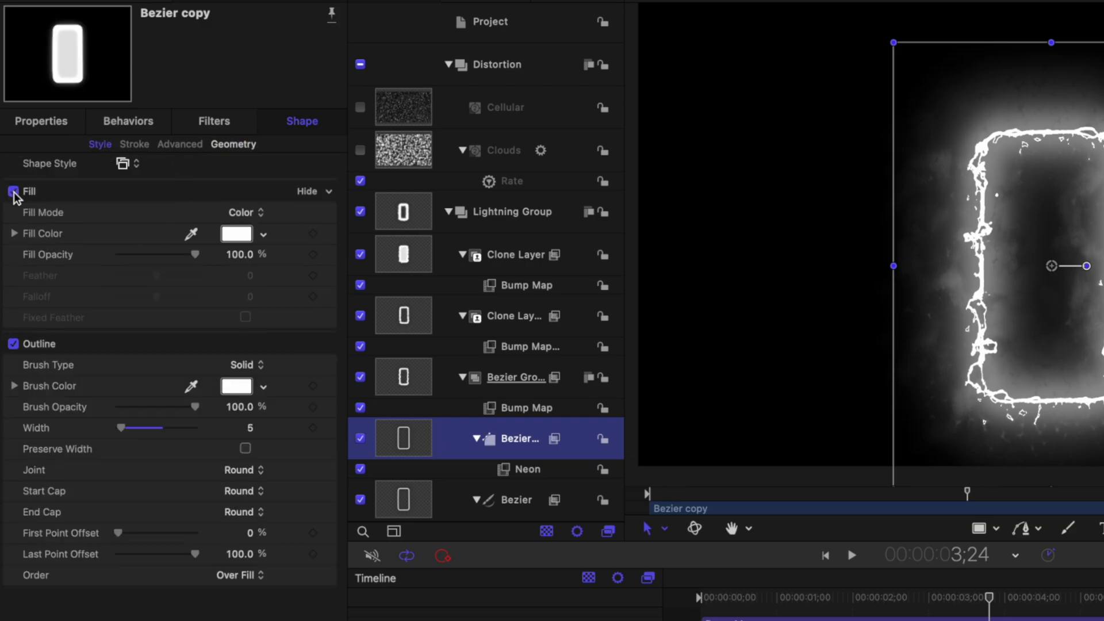
pyautogui.click(14, 344)
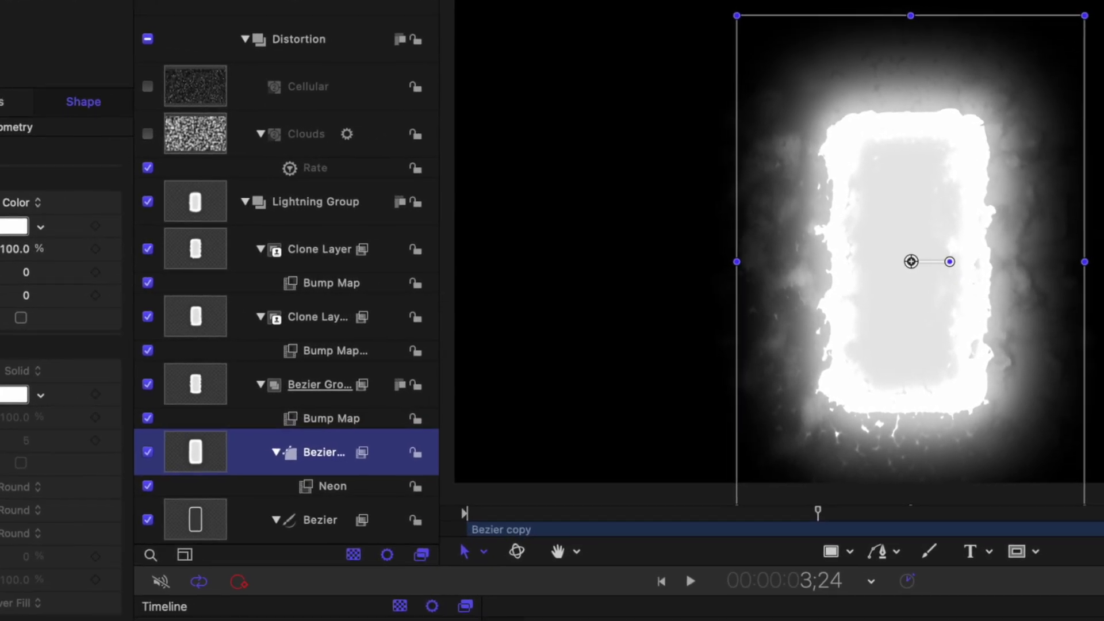
pyautogui.click(831, 598)
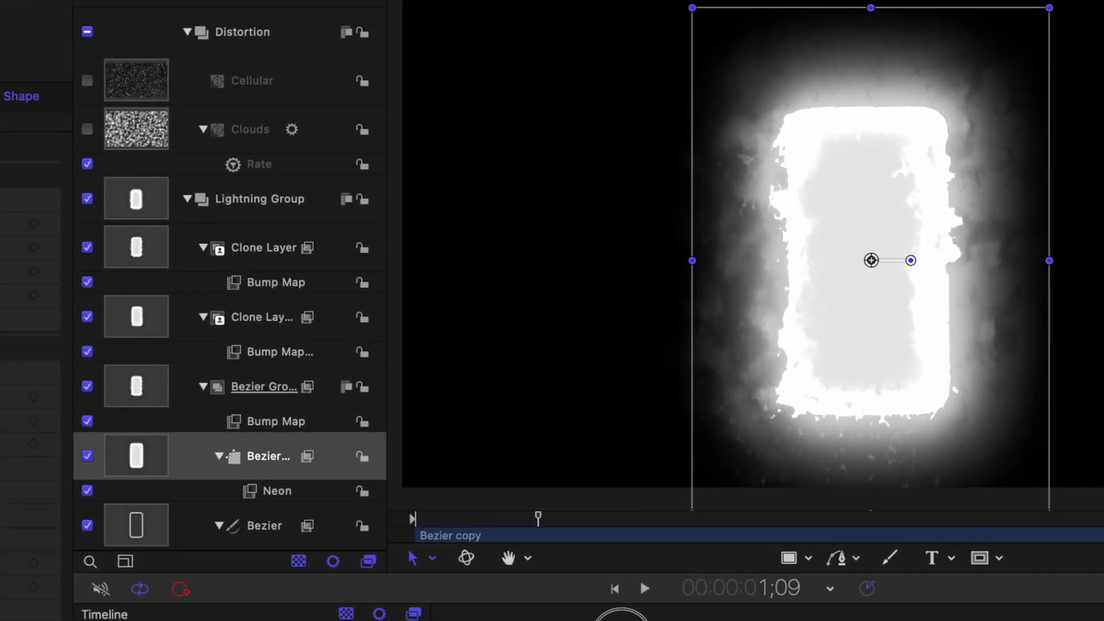
pyautogui.click(621, 618)
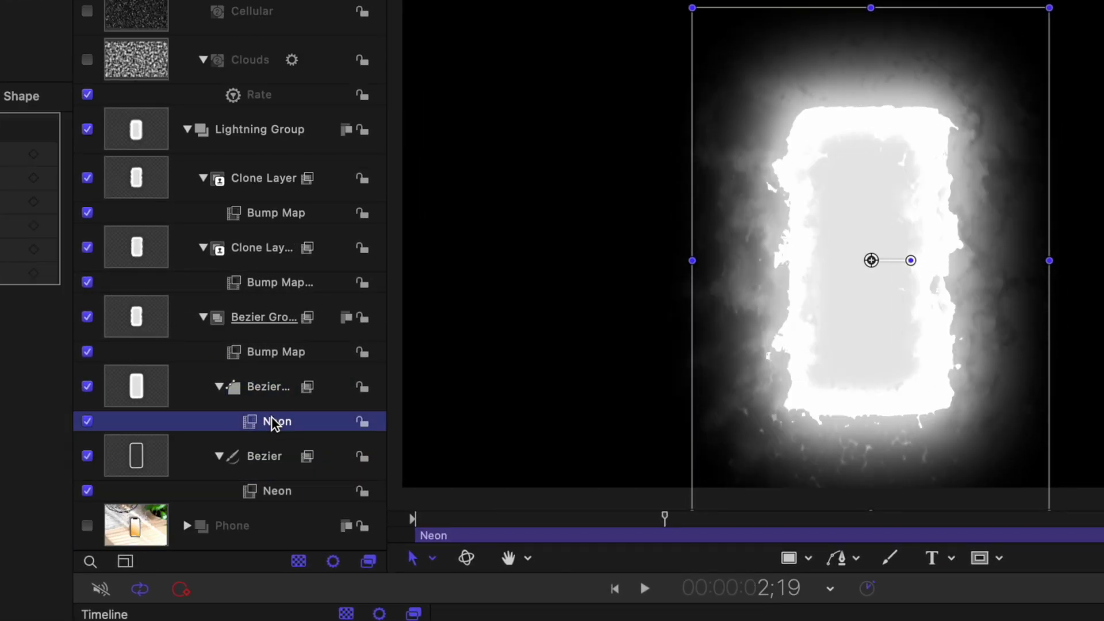
pyautogui.press('Delete')
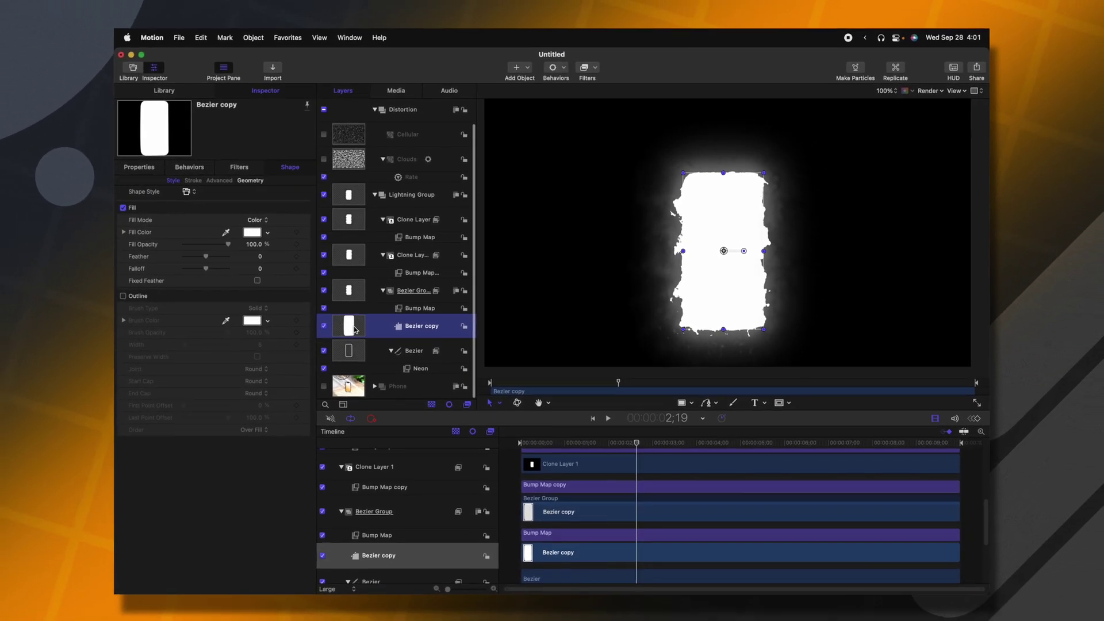
pyautogui.moveTo(355, 330); pyautogui.dragTo(391, 383)
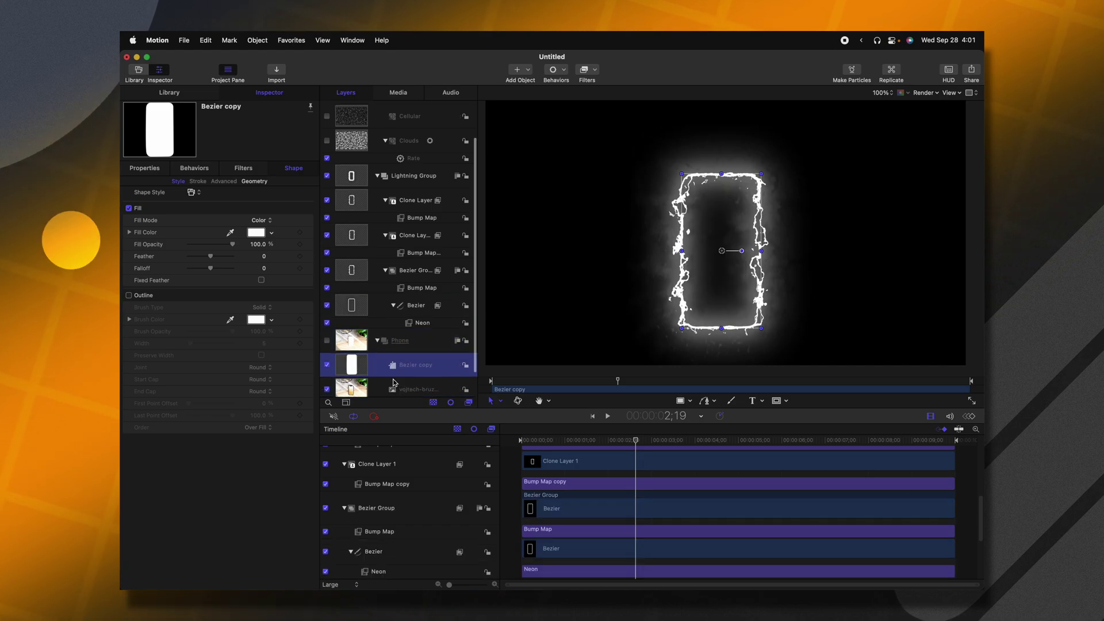
# - Add an image mask to the phone photo copy, using the Bezier copy as its source
pyautogui.click(357, 366)
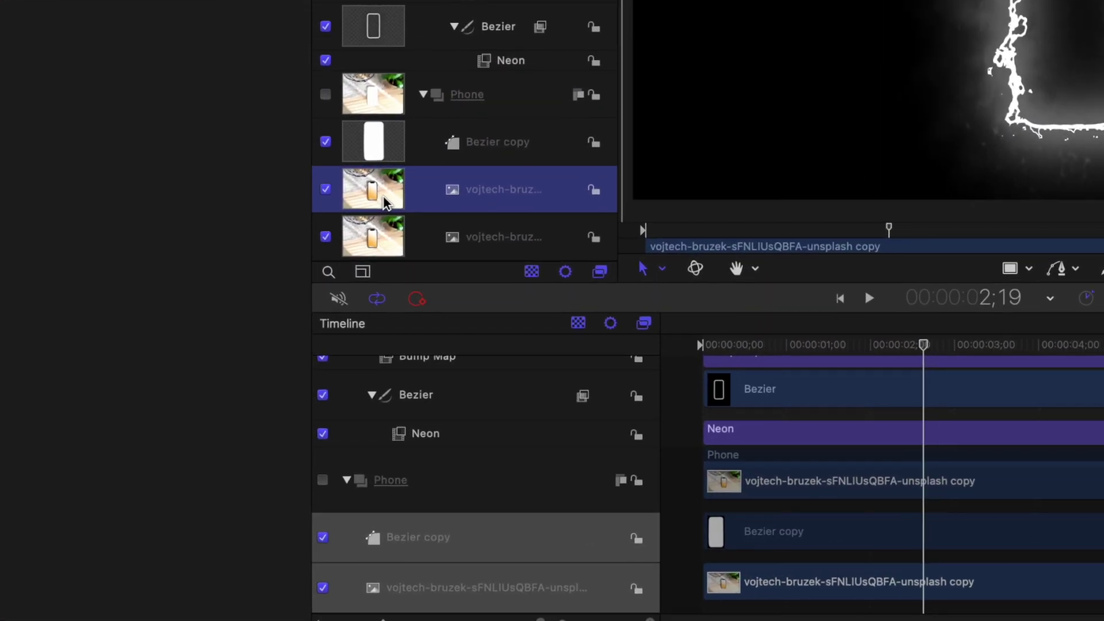
pyautogui.rightClick(359, 357)
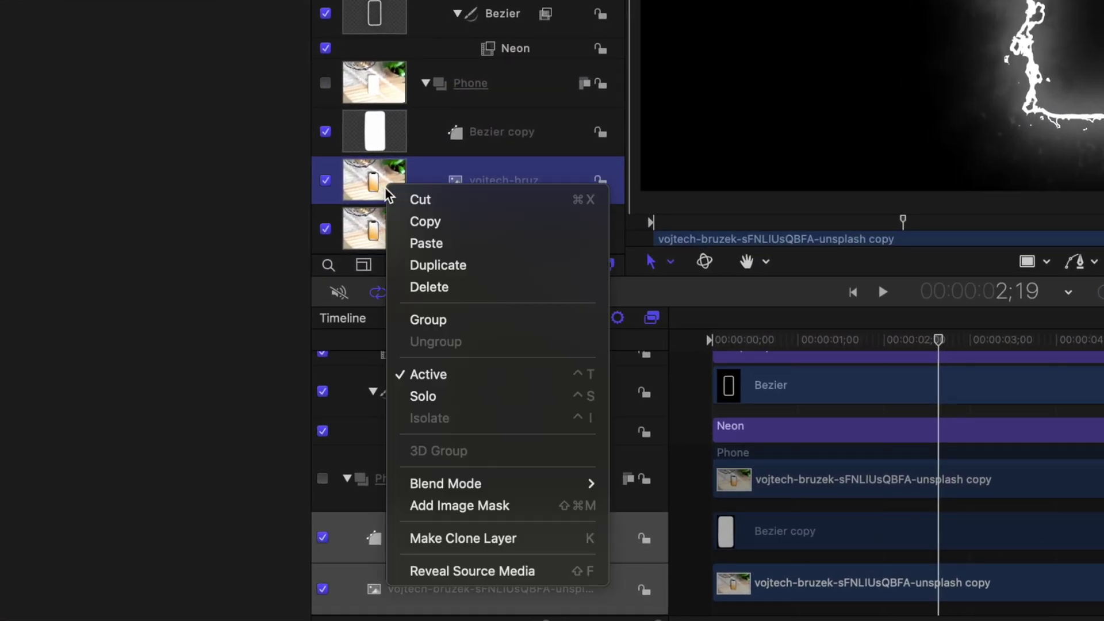
pyautogui.click(534, 512)
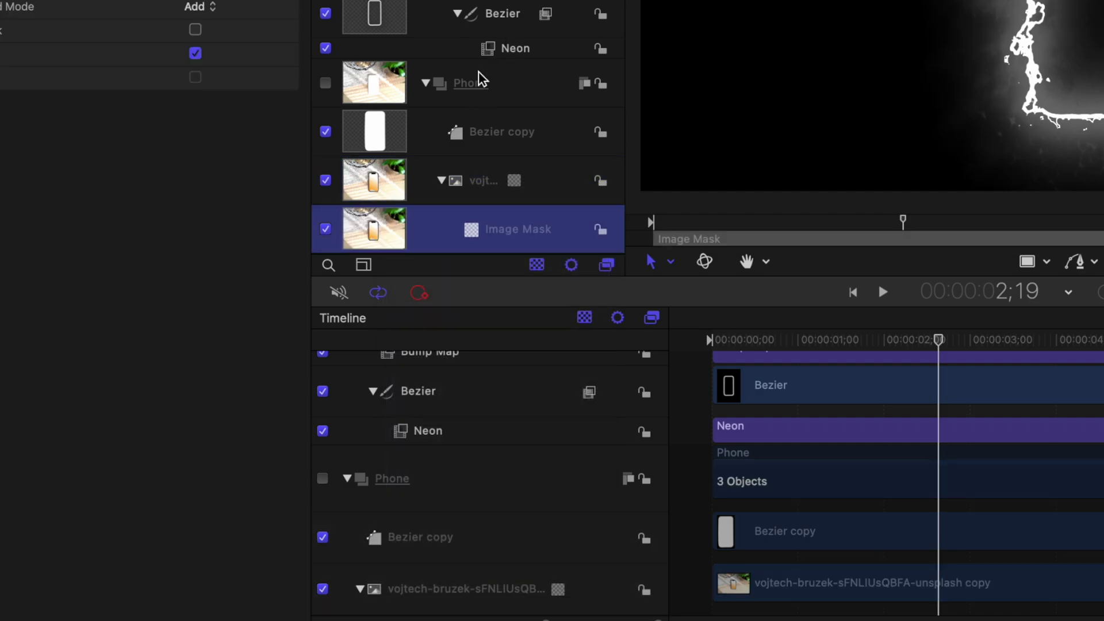
pyautogui.scroll(-1, 407, 81)
pyautogui.click(407, 81)
pyautogui.click(325, 36)
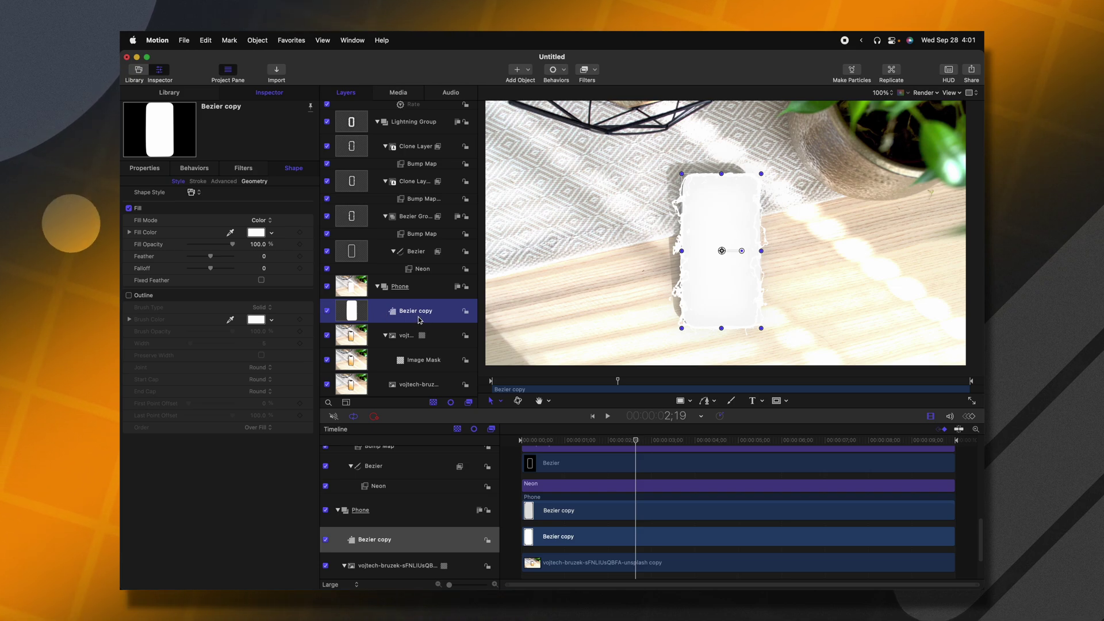
pyautogui.moveTo(411, 309); pyautogui.dragTo(374, 361)
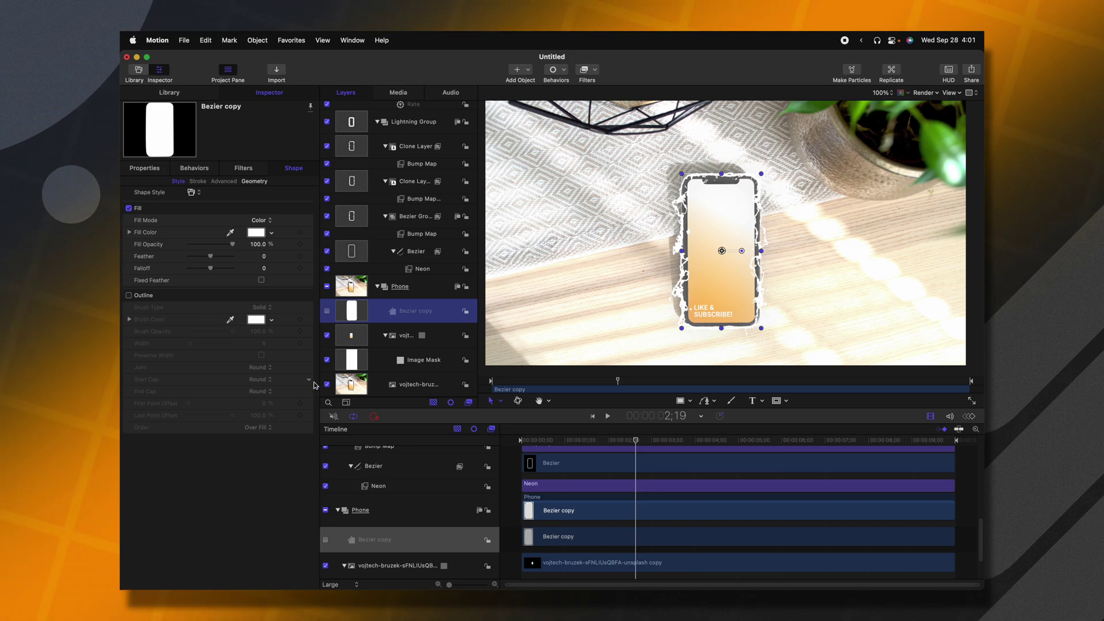
# - Toggle the bottom background photo off and on to check the phone cut-out
pyautogui.click(328, 384)
pyautogui.click(364, 342)
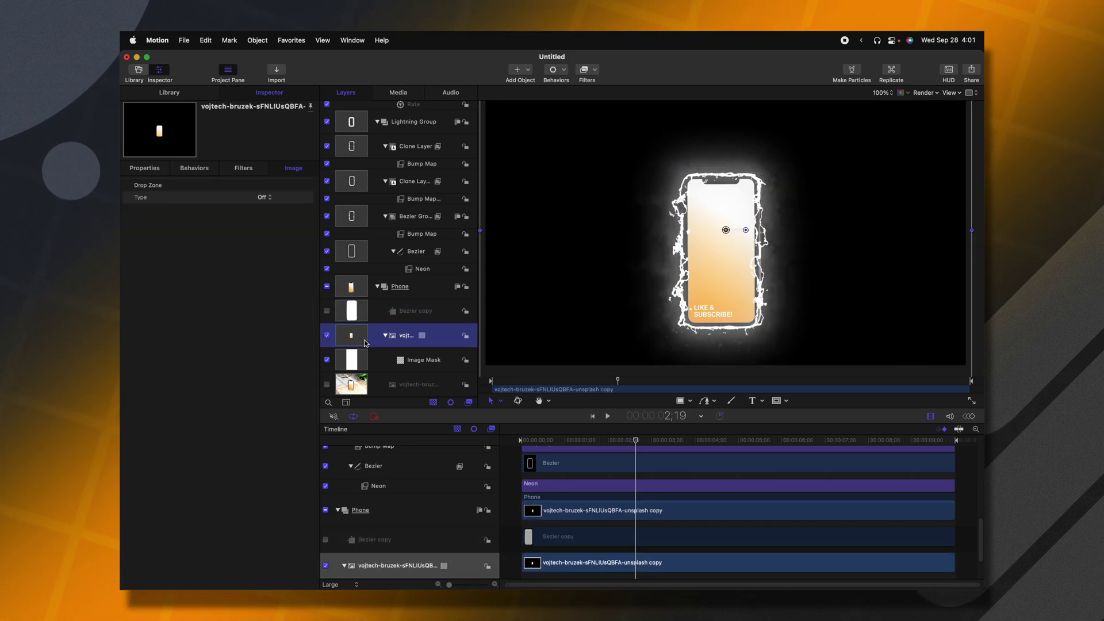
pyautogui.click(327, 385)
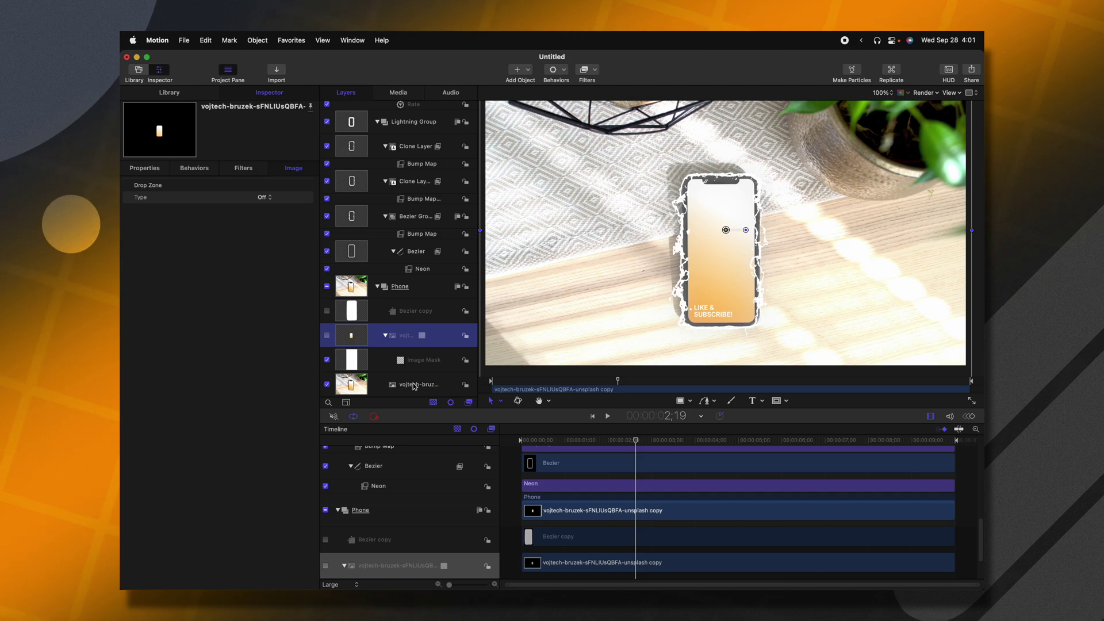
pyautogui.click(327, 335)
pyautogui.click(368, 385)
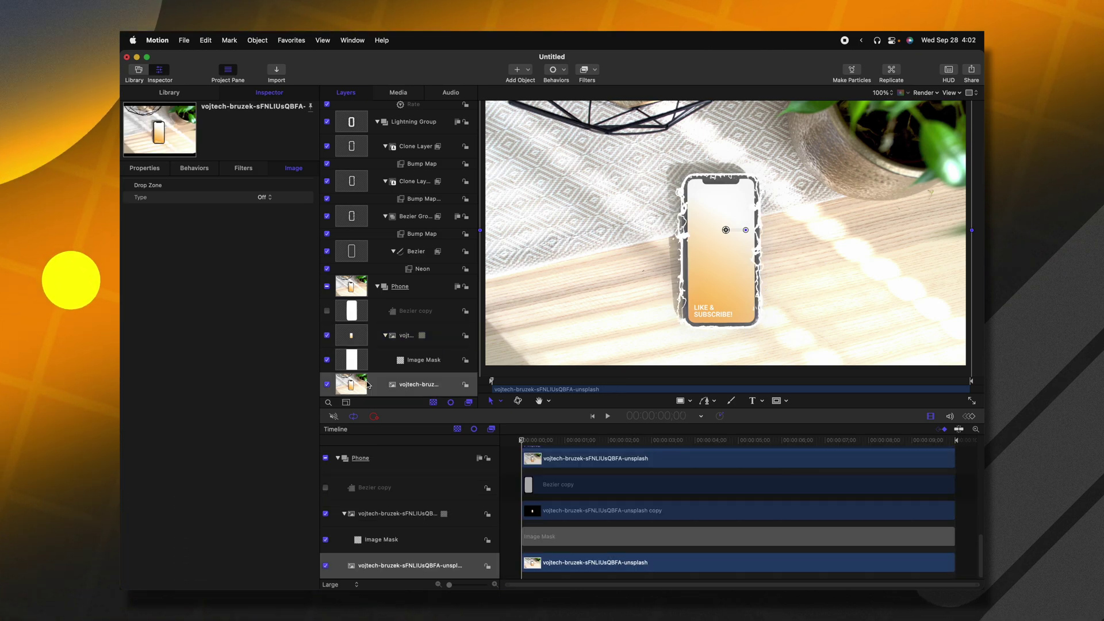
# - Add a Brightness filter to the background photo, animating it down to 0.13 at one second
pyautogui.click(587, 70)
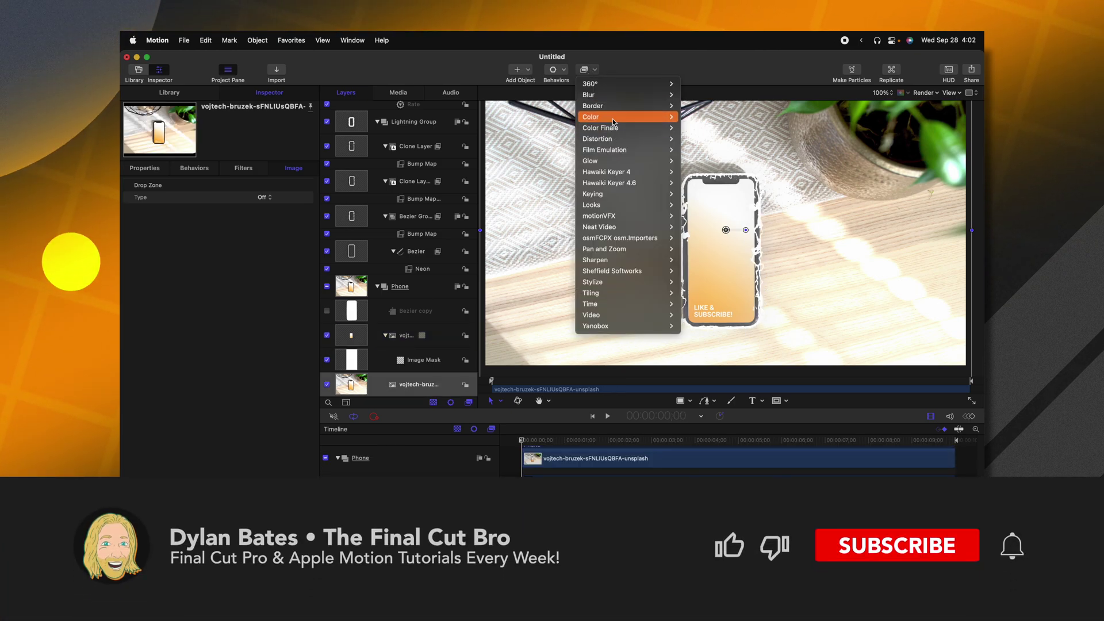
pyautogui.moveTo(655, 117)
pyautogui.click(720, 119)
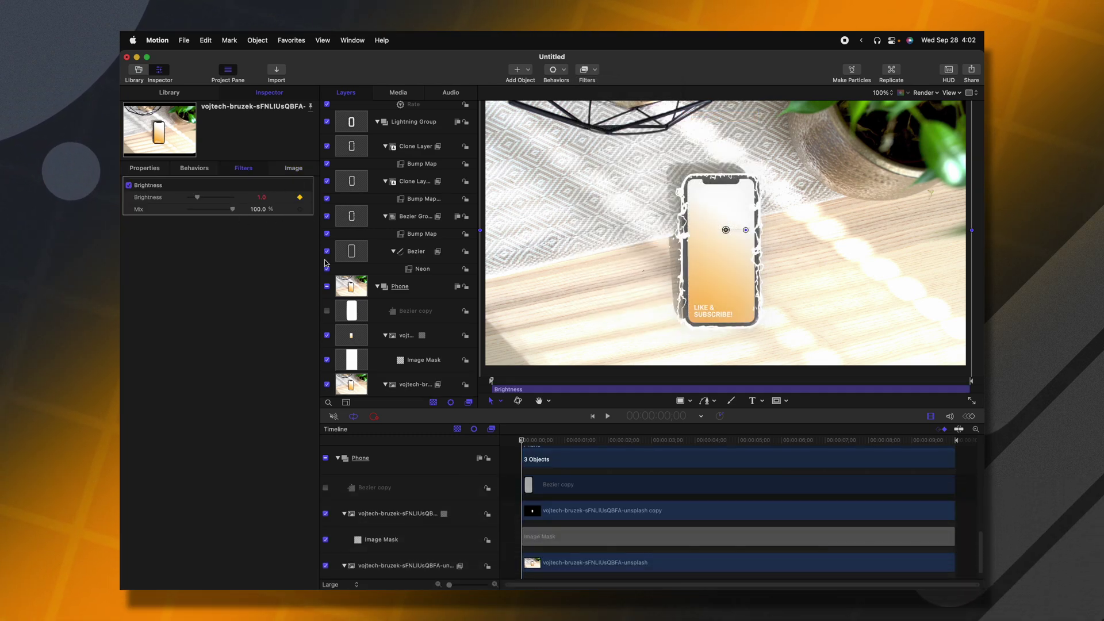
pyautogui.moveTo(549, 444); pyautogui.dragTo(567, 444)
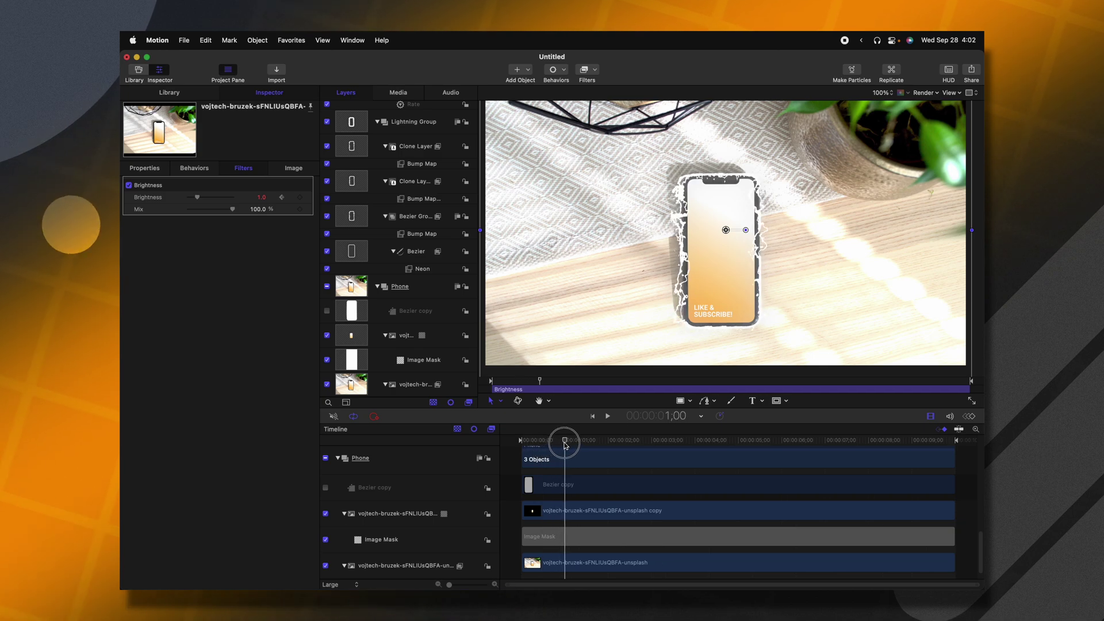
pyautogui.moveTo(196, 199); pyautogui.dragTo(189, 199)
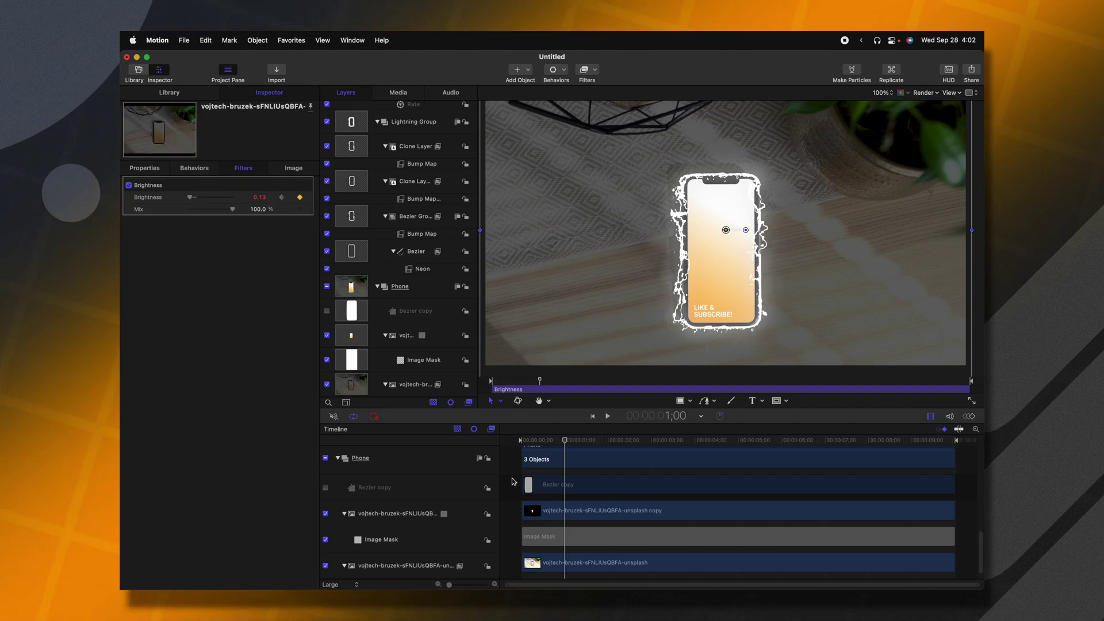
pyautogui.moveTo(565, 440); pyautogui.dragTo(509, 439)
pyautogui.press('space')
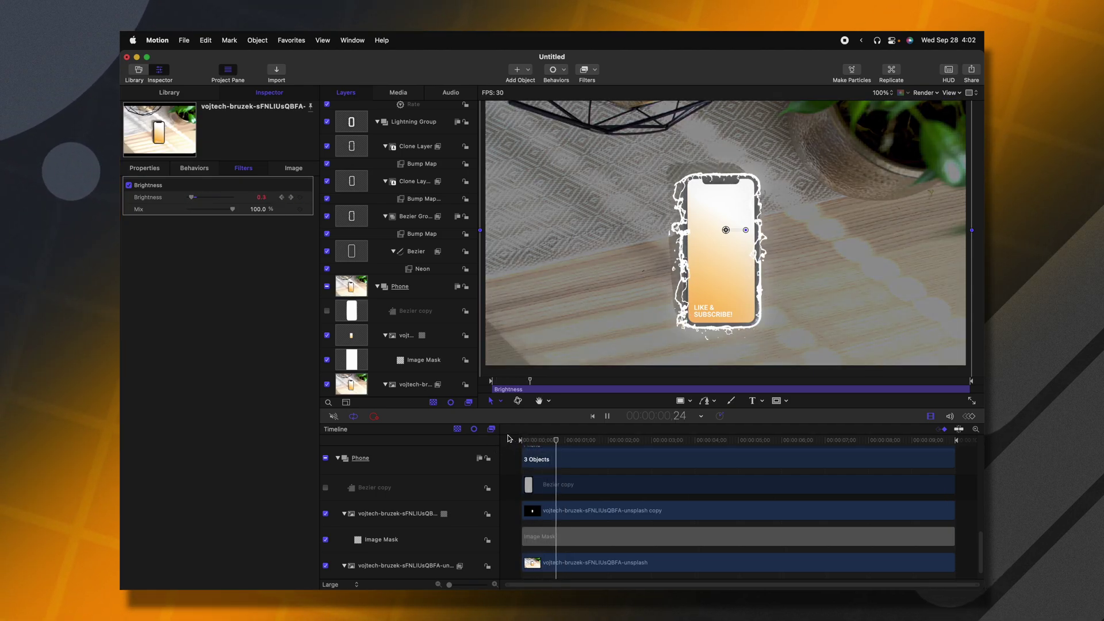
pyautogui.press('space')
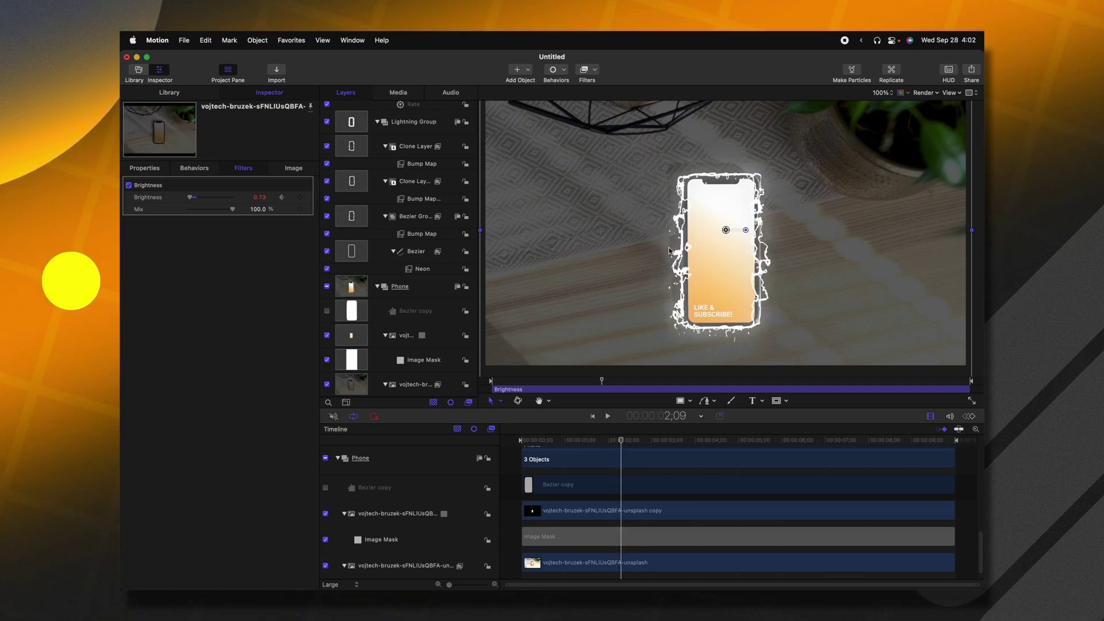
pyautogui.click(416, 252)
# - Add a Write On behavior to the Bezier outline with Ease Both speed
pyautogui.scroll(1, 421, 278)
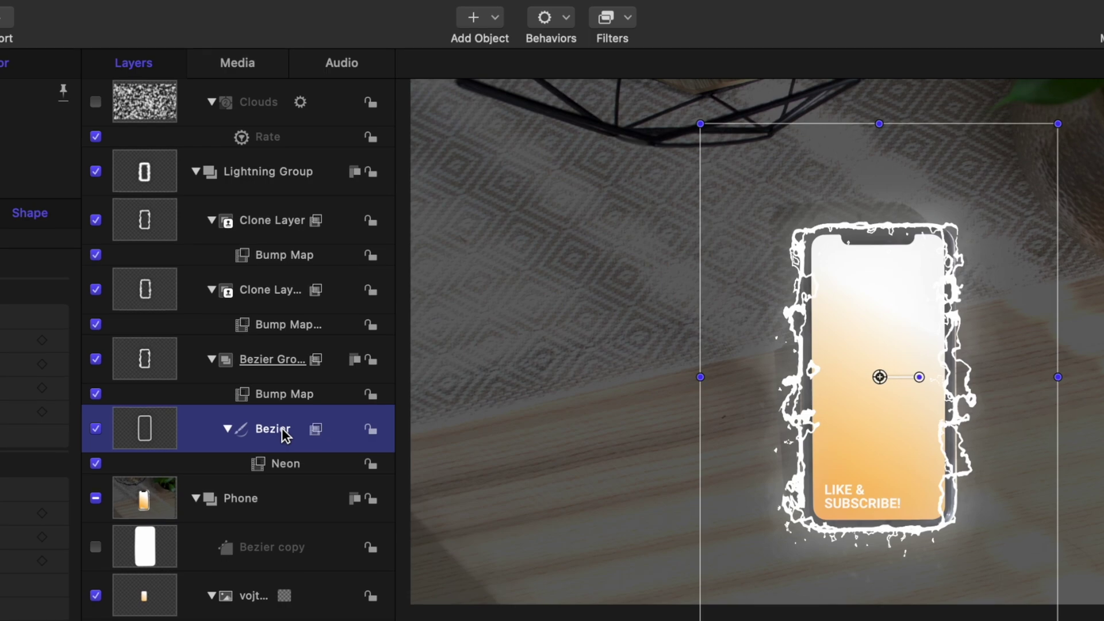
pyautogui.click(568, 15)
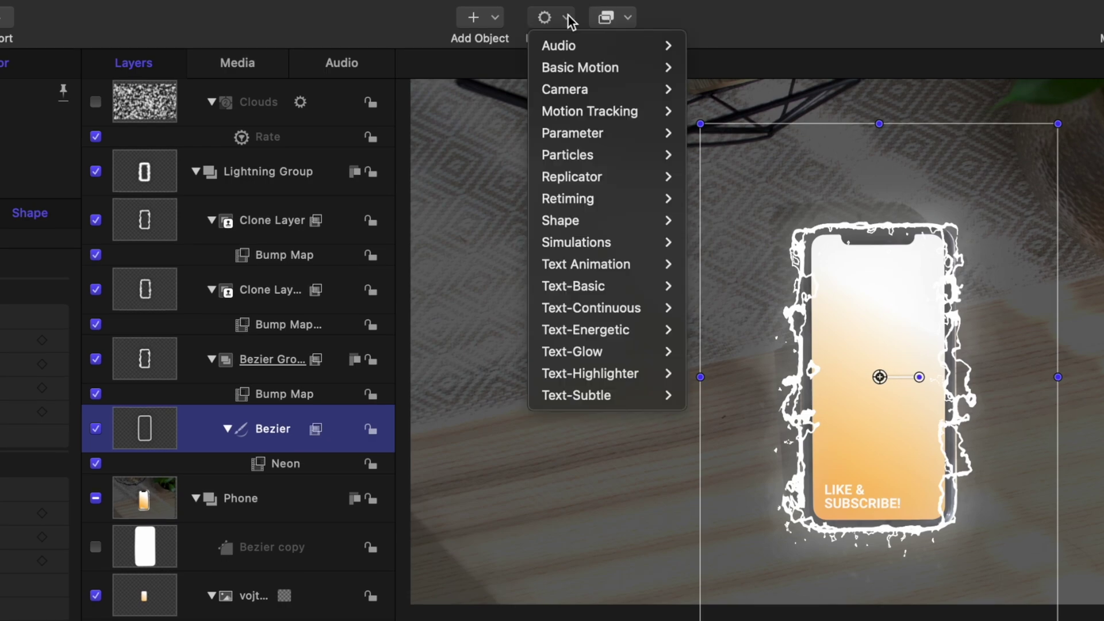
pyautogui.moveTo(576, 223)
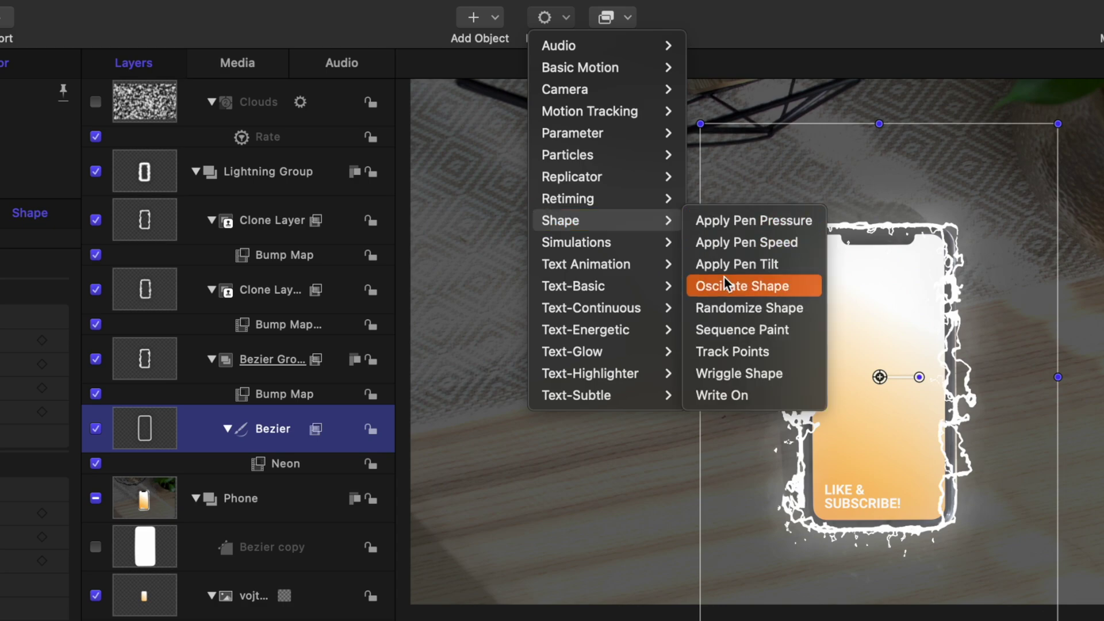
pyautogui.click(719, 395)
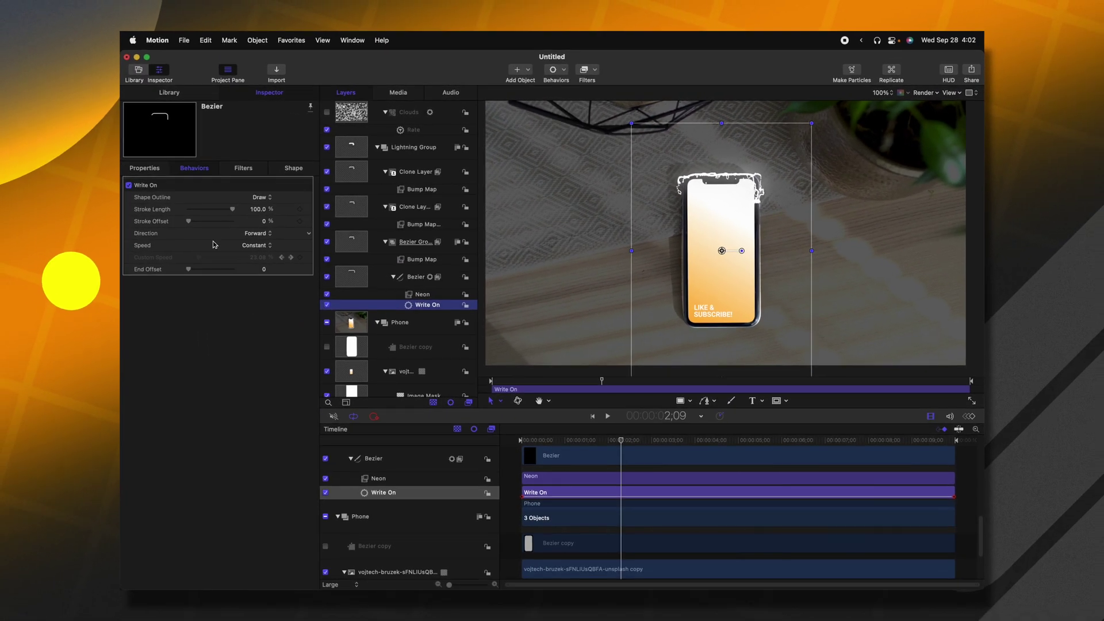
pyautogui.click(256, 245)
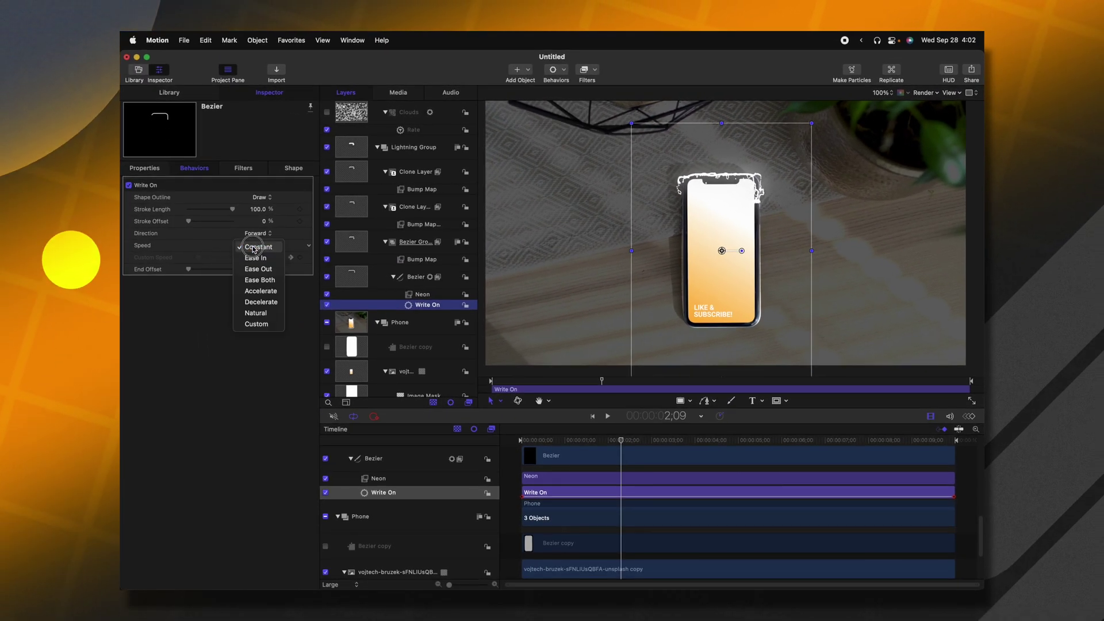
pyautogui.click(268, 284)
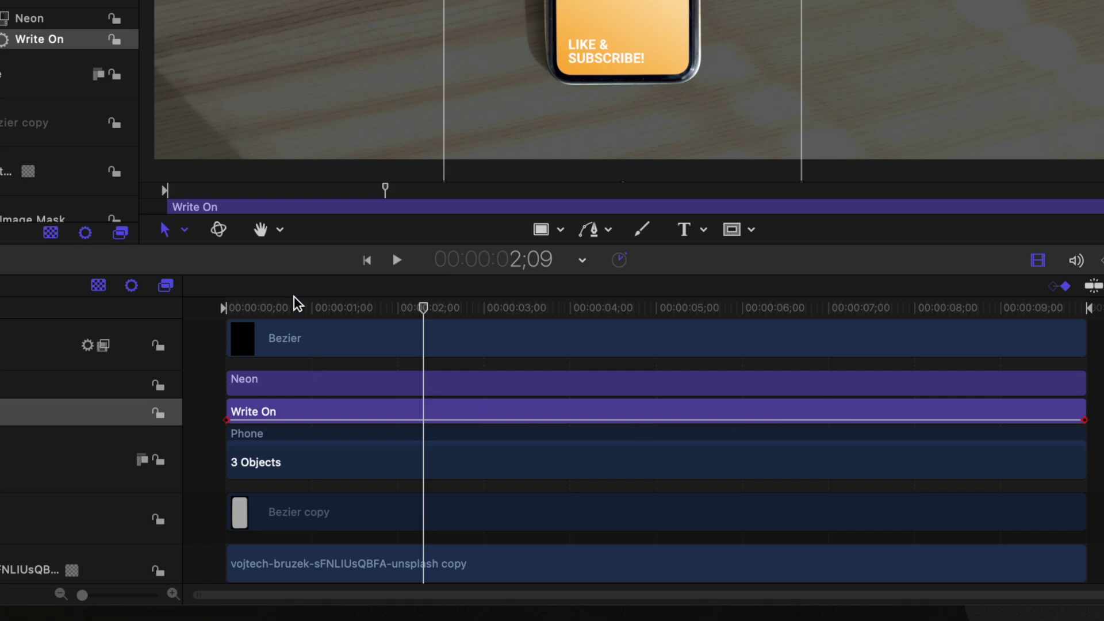
# - End the Write On at frame 29 and play the draw-on animation
pyautogui.moveTo(291, 307)
pyautogui.mouseDown()
pyautogui.moveTo(310, 311)
pyautogui.moveTo(300, 334)
pyautogui.moveTo(299, 308)
pyautogui.moveTo(309, 309)
pyautogui.mouseUp()
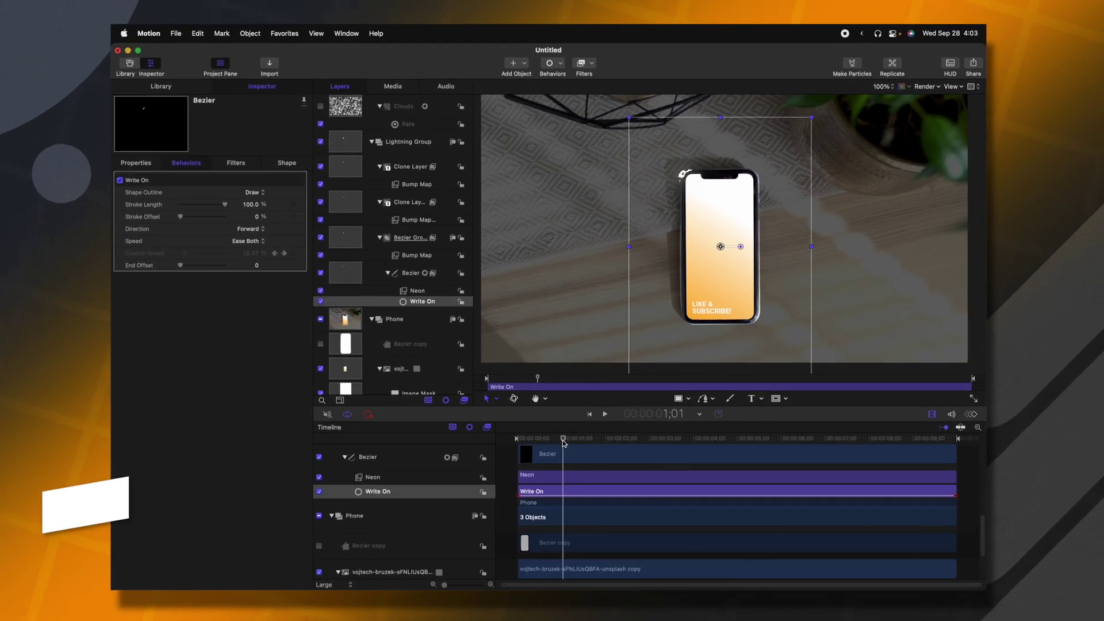
pyautogui.press('o')
pyautogui.moveTo(498, 413); pyautogui.dragTo(444, 409)
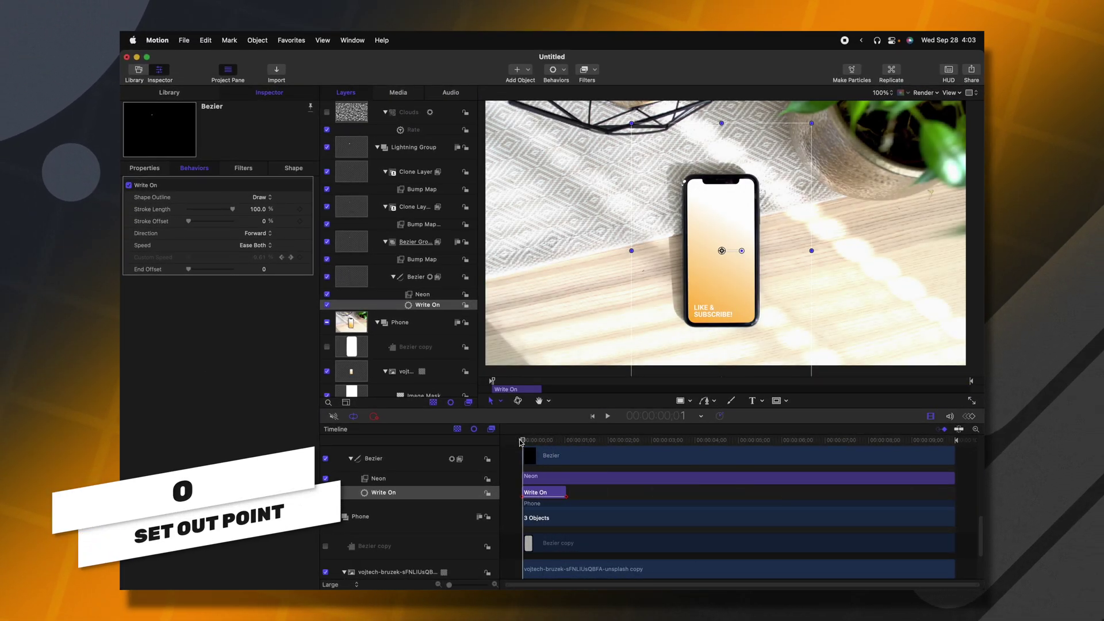
pyautogui.press('space')
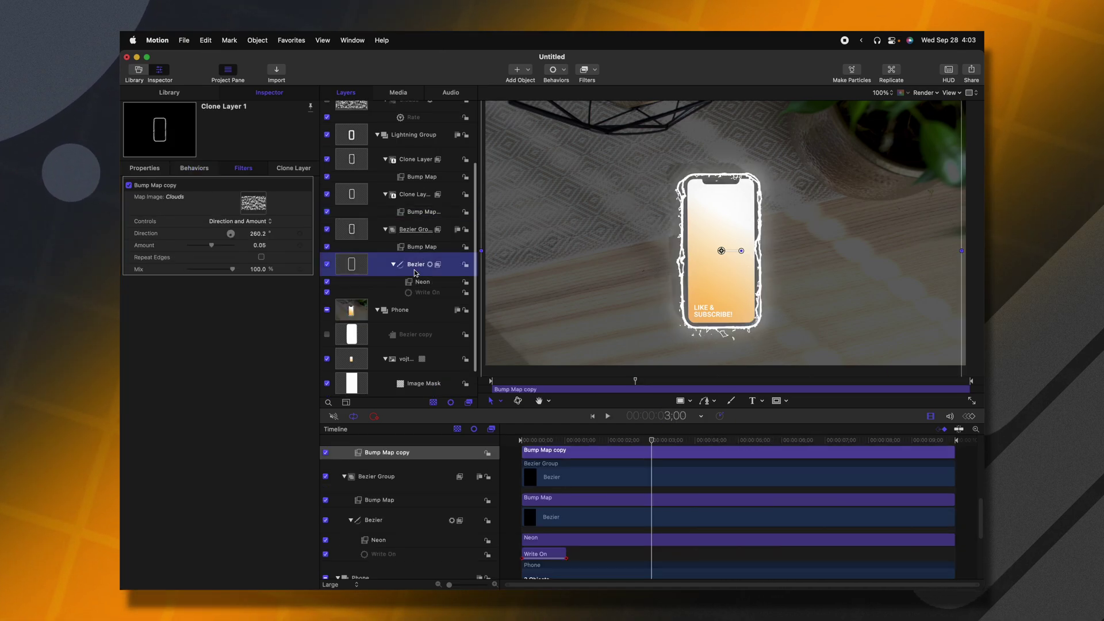
pyautogui.click(415, 270)
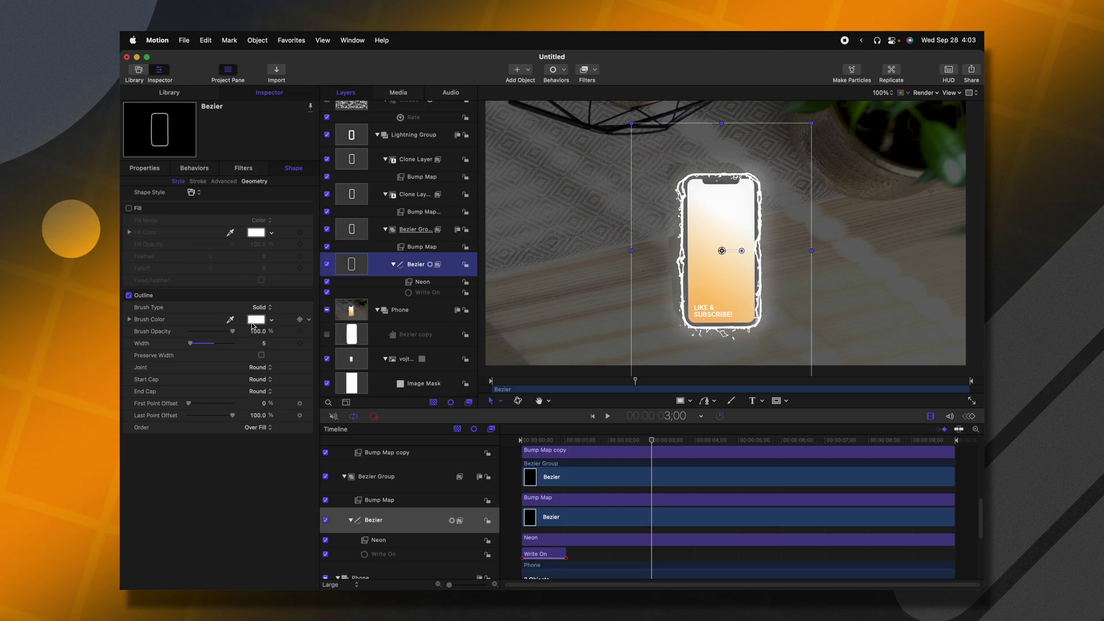
# - Set the Bezier outline's brush colour to cyan and play from the start
pyautogui.click(256, 319)
pyautogui.moveTo(503, 242); pyautogui.dragTo(452, 242)
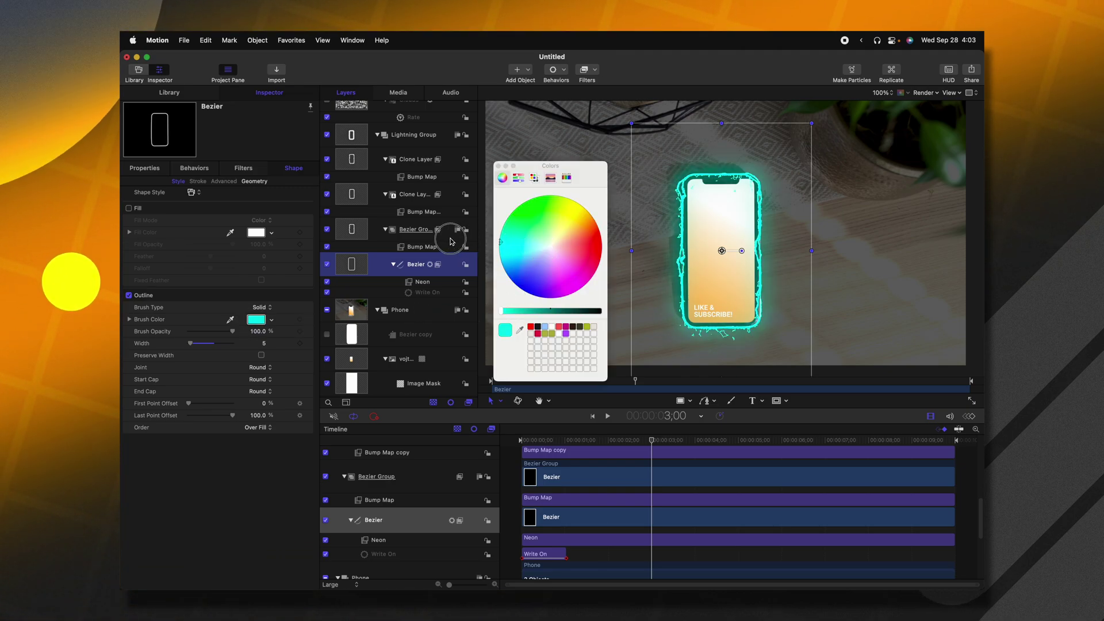
pyautogui.click(601, 246)
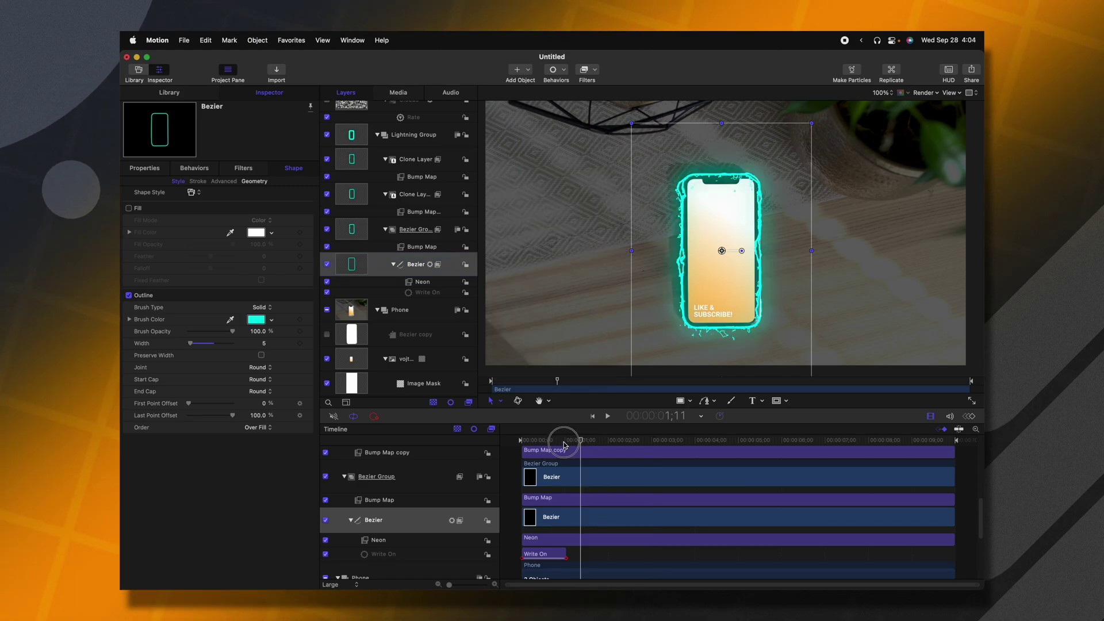
pyautogui.press('Home')
pyautogui.press('space')
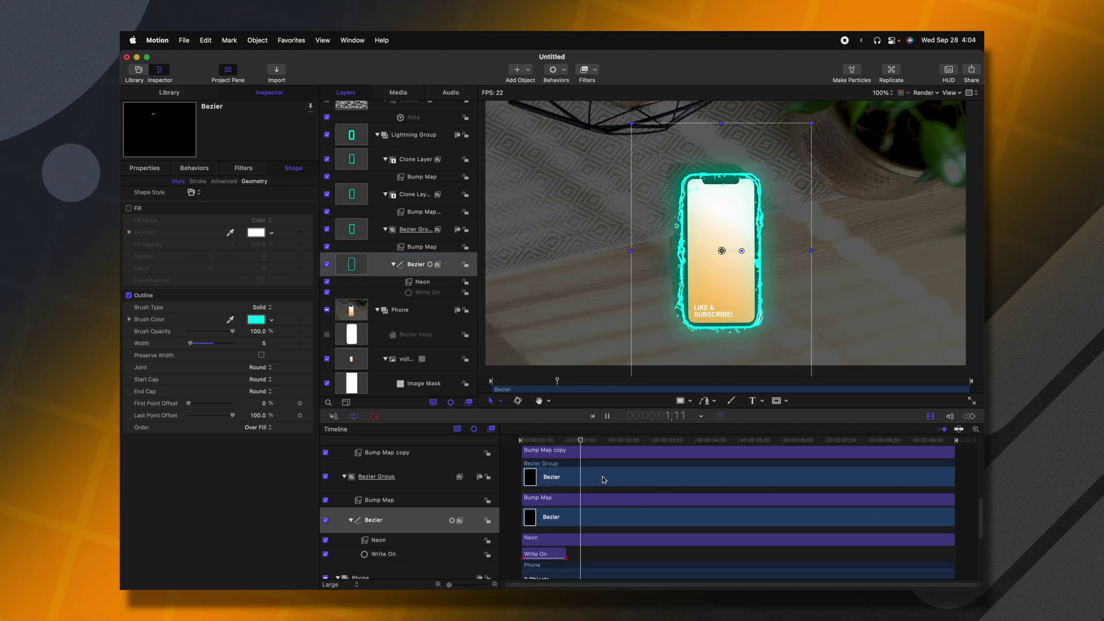